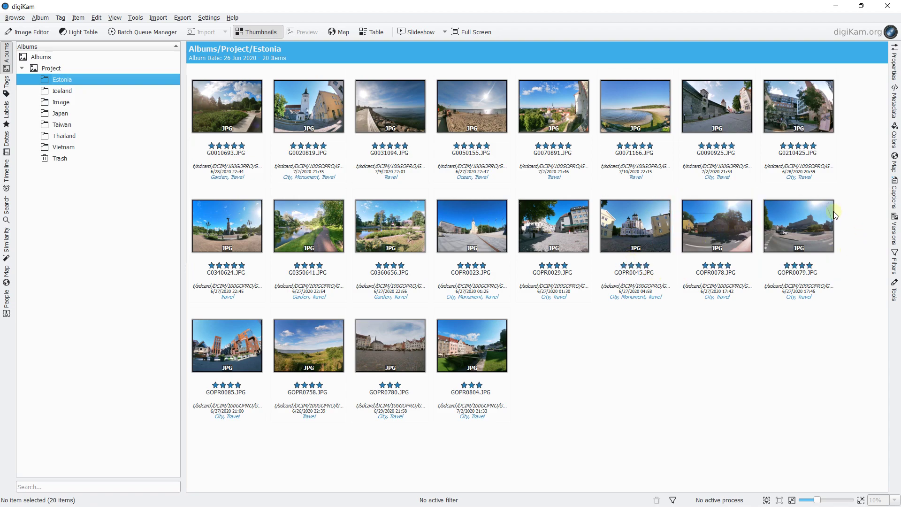
# - Show the version history of the photo 100_6754.JPG from the Image album
pyautogui.click(894, 235)
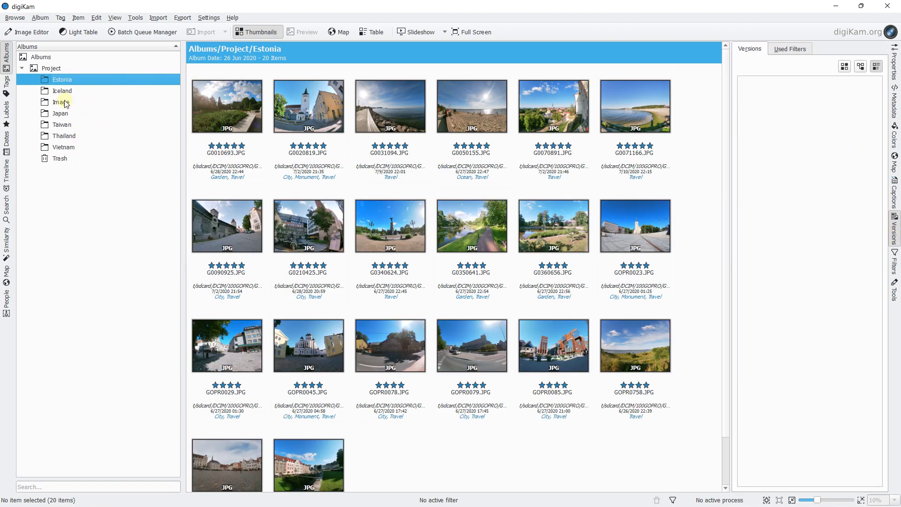
pyautogui.click(895, 237)
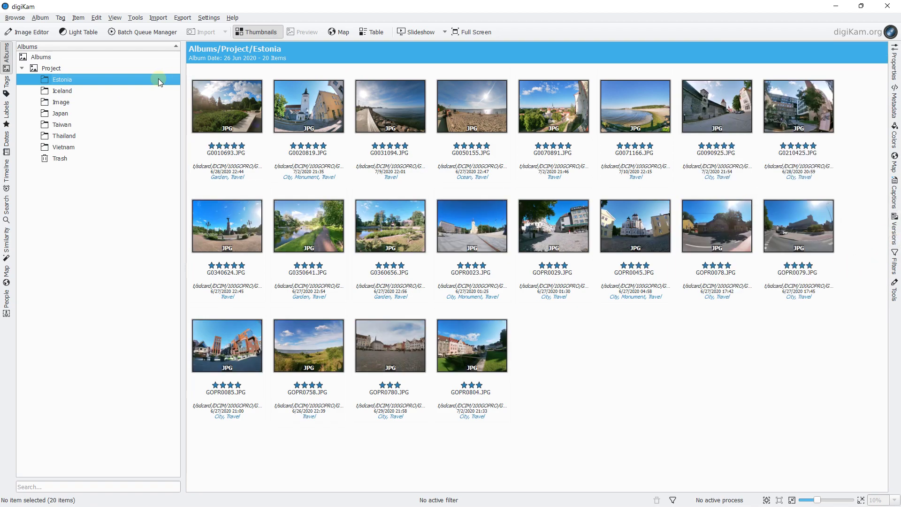
pyautogui.click(60, 102)
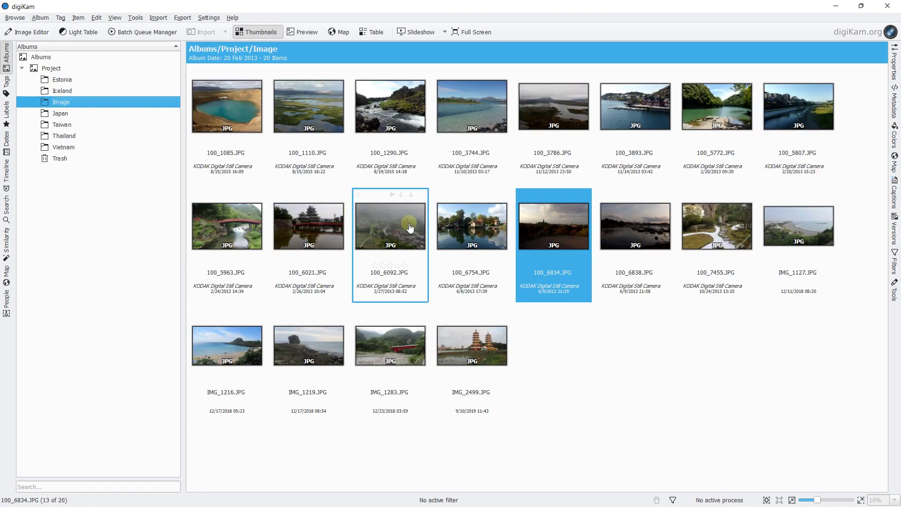
pyautogui.click(465, 228)
pyautogui.click(471, 112)
pyautogui.click(458, 239)
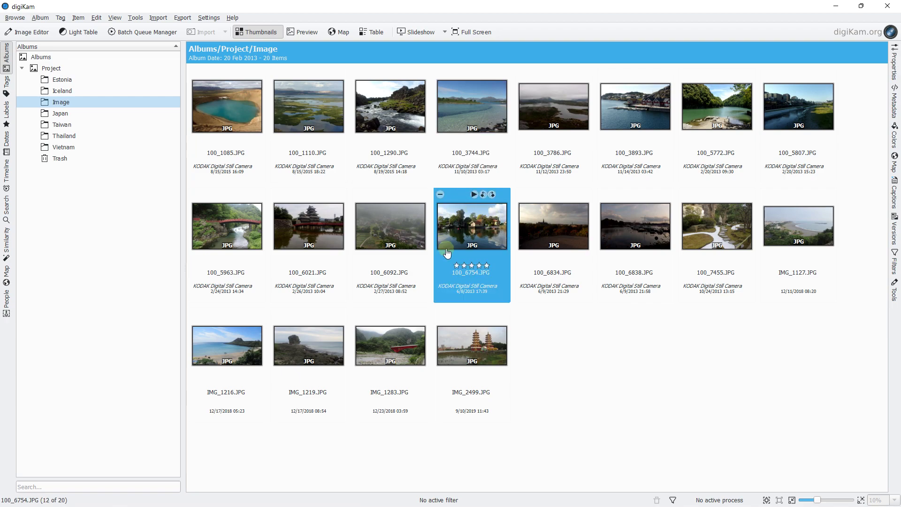
pyautogui.click(553, 225)
pyautogui.click(469, 227)
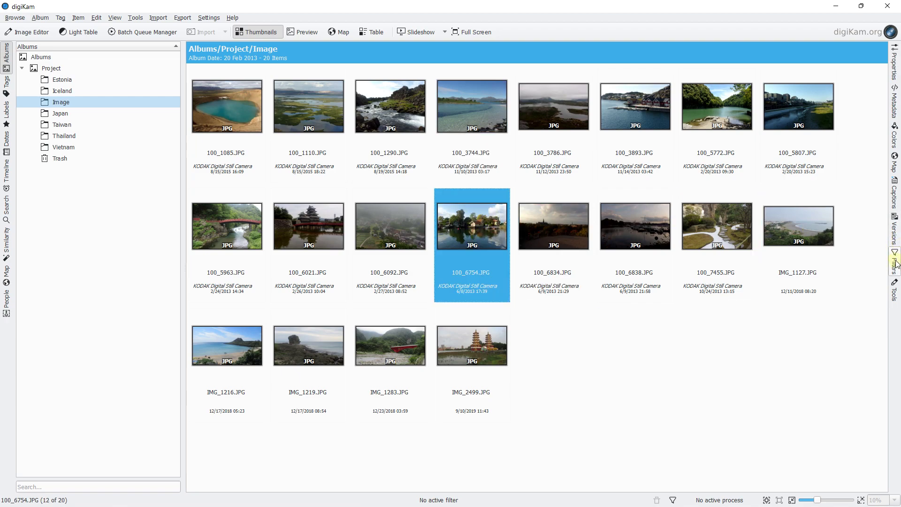
pyautogui.click(894, 229)
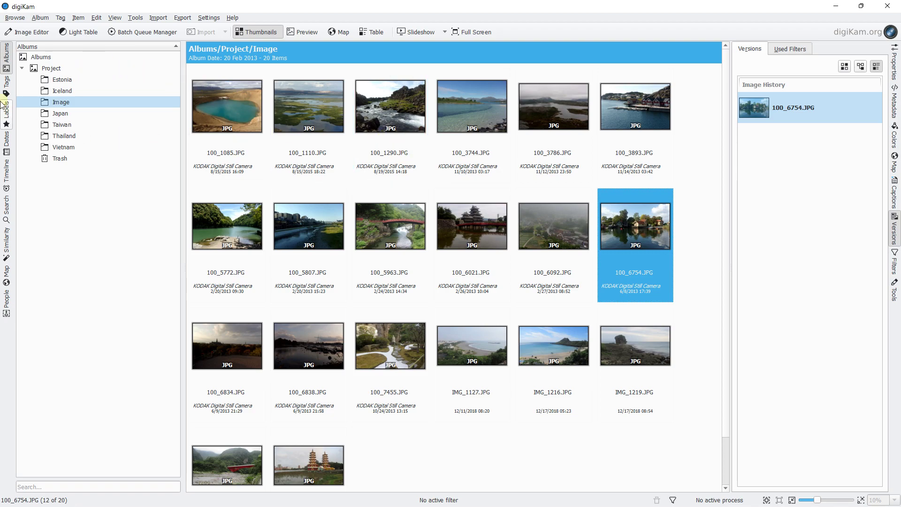
# - Open 100_6754.JPG for editing and apply an HSL correction with saturation 54.94 and vibrance 42.85
pyautogui.click(27, 33)
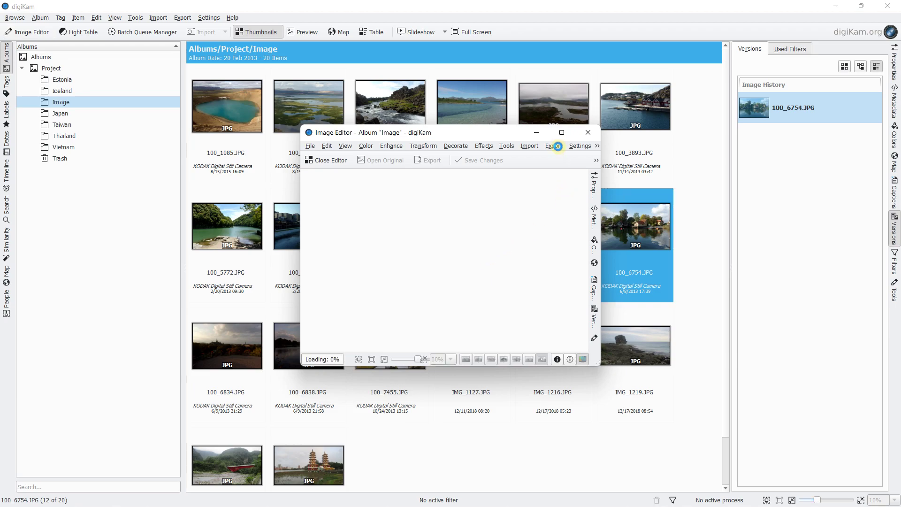
pyautogui.click(563, 134)
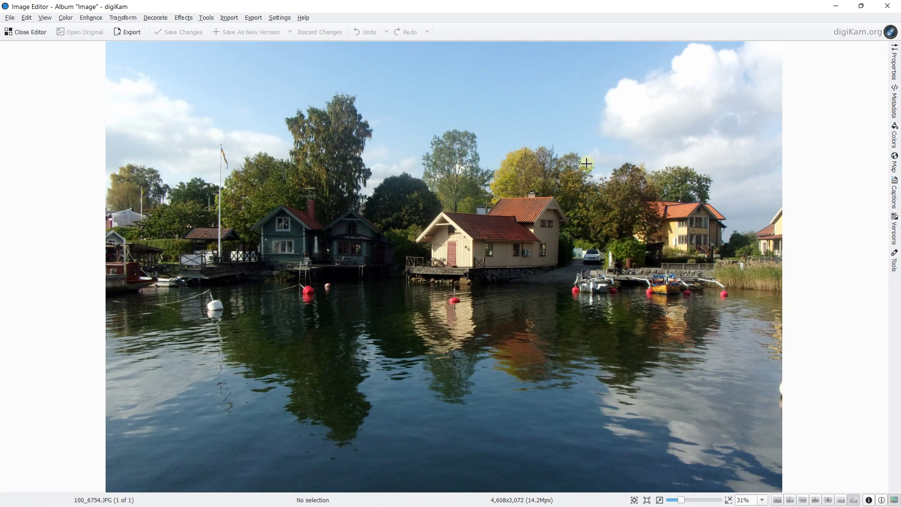
pyautogui.click(68, 21)
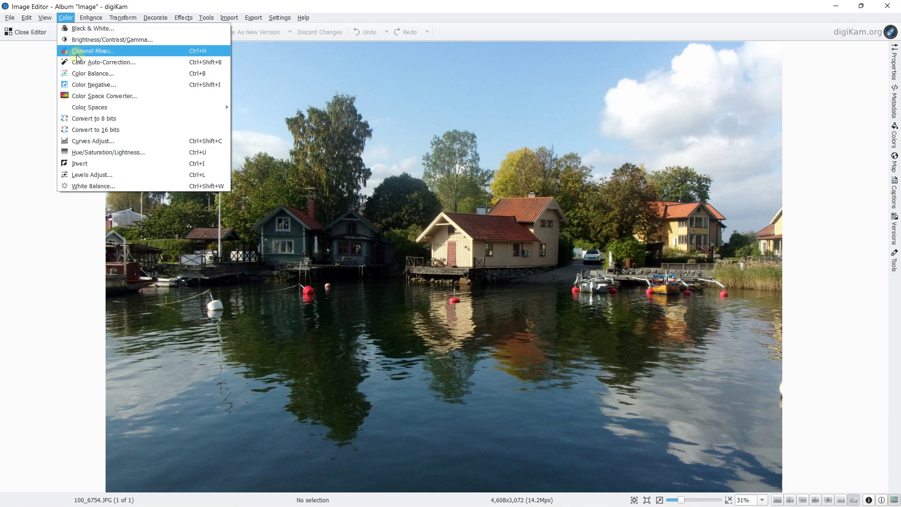
pyautogui.click(90, 155)
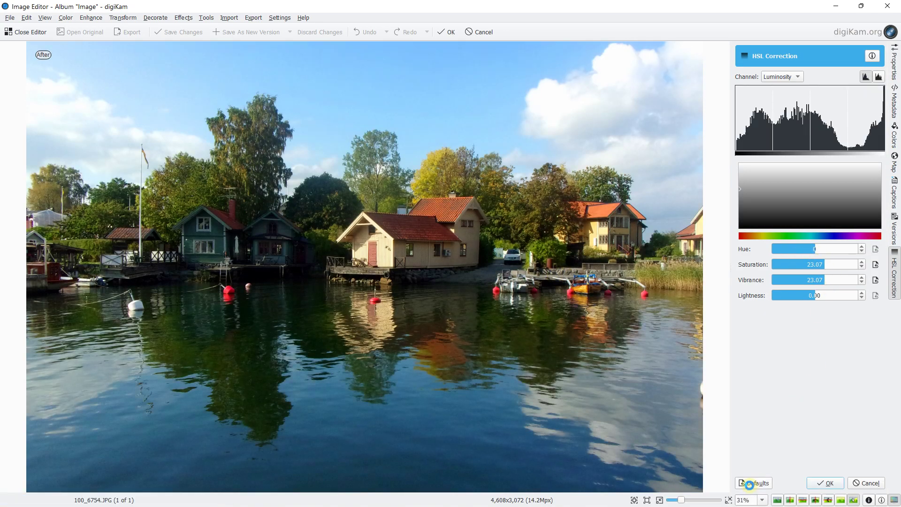
pyautogui.click(853, 501)
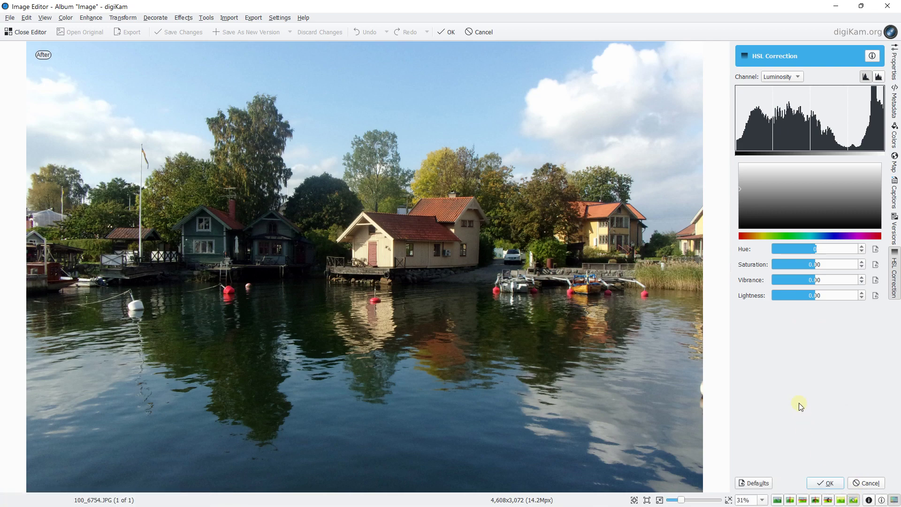
pyautogui.click(838, 265)
pyautogui.click(833, 278)
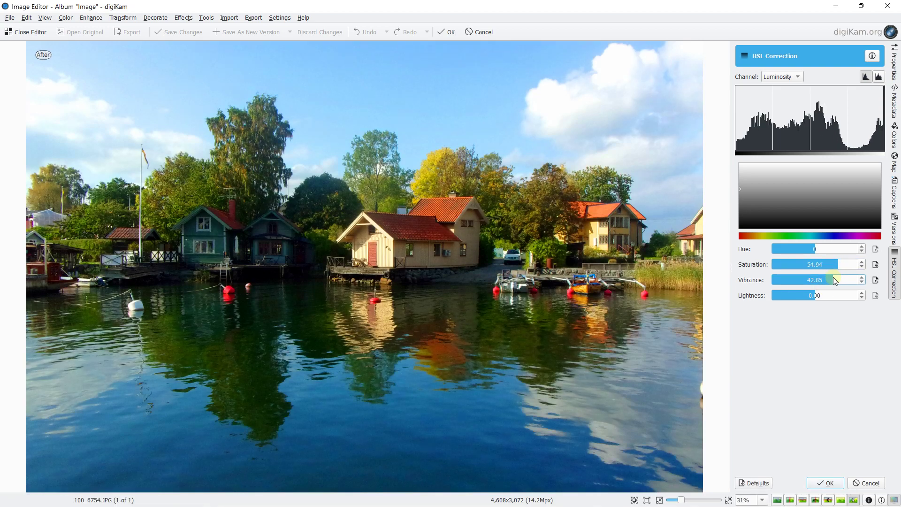
pyautogui.moveTo(540, 261)
pyautogui.click(826, 484)
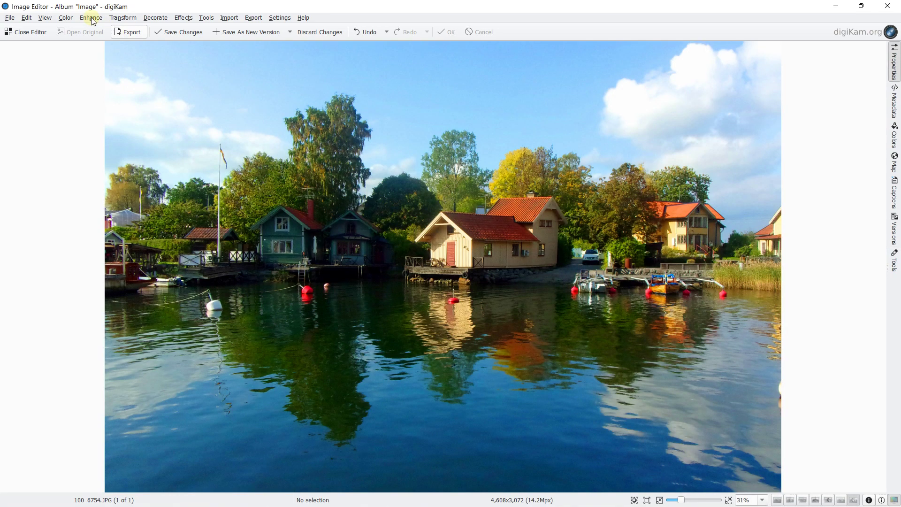
# - Start a Color Balance adjustment on the photo and reset all its values to the defaults
pyautogui.click(91, 18)
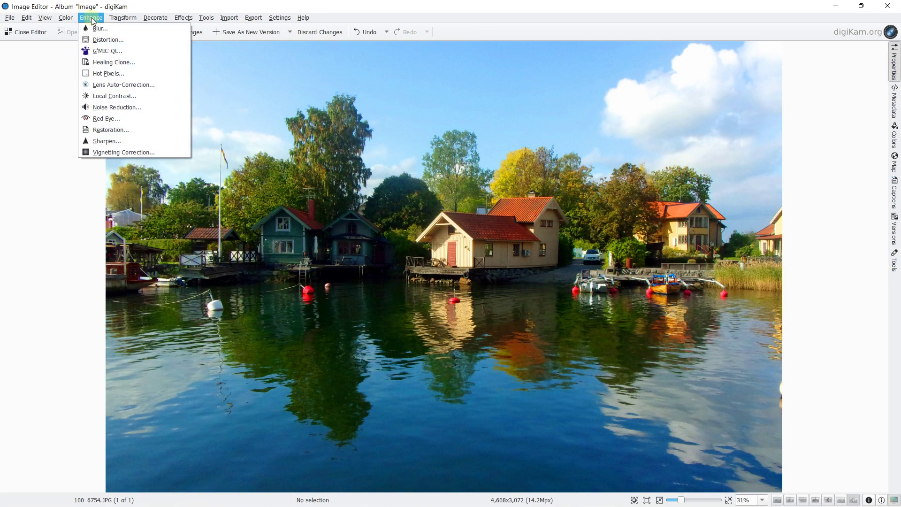
pyautogui.moveTo(68, 19)
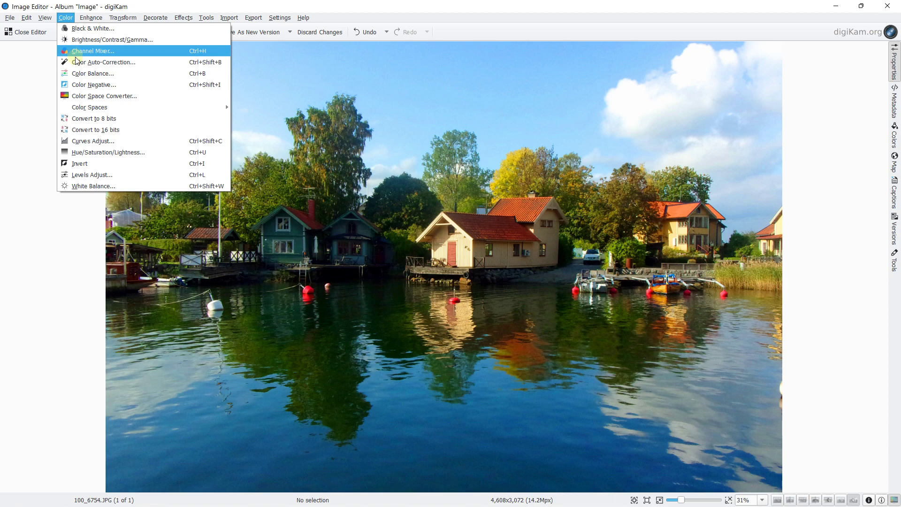
pyautogui.click(82, 41)
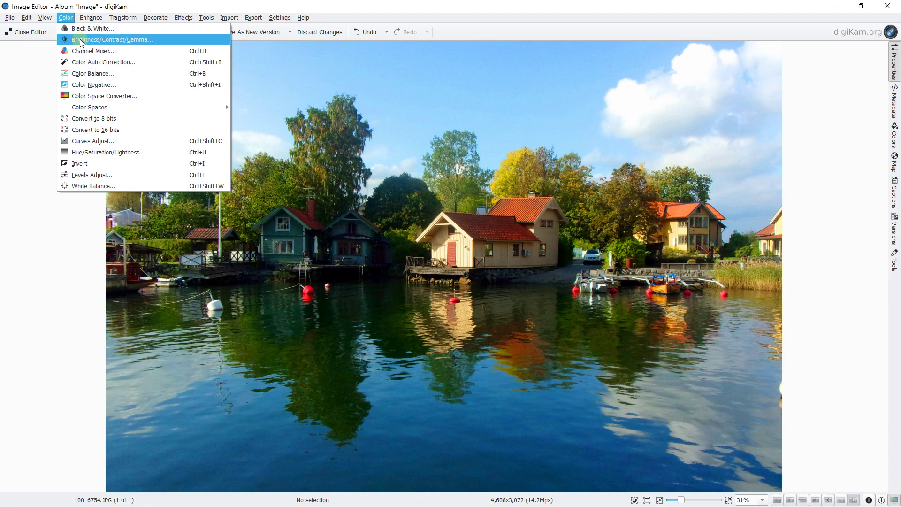
pyautogui.click(84, 74)
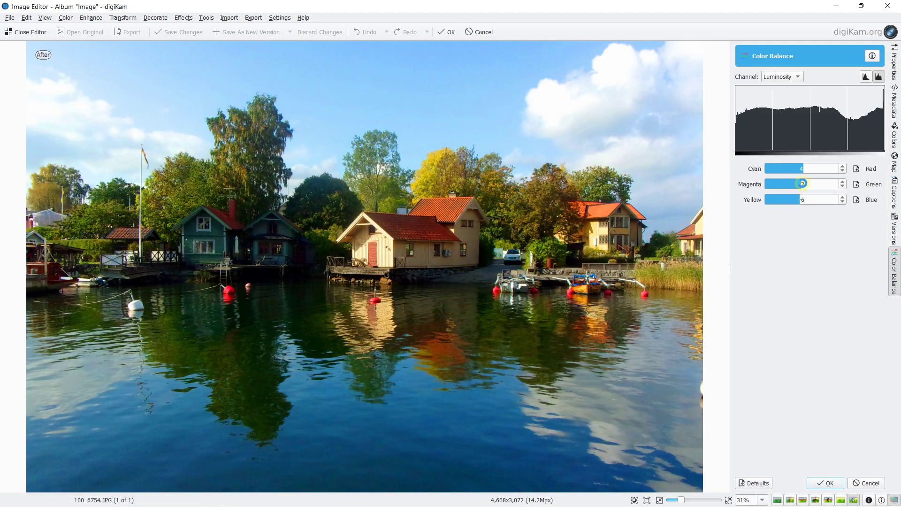
pyautogui.click(808, 172)
pyautogui.click(753, 483)
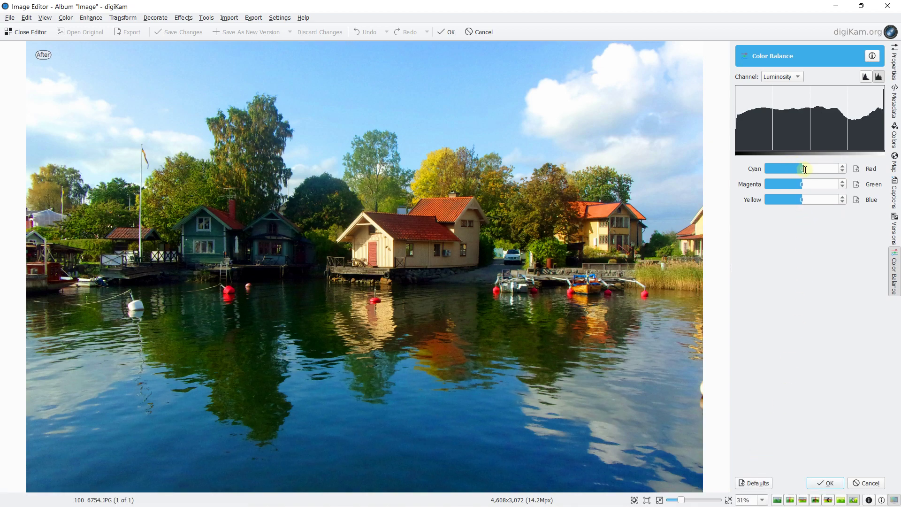
# - Shift the color balance slightly towards red, magenta and yellow, and apply it to the photo
pyautogui.click(843, 166)
pyautogui.click(842, 166)
pyautogui.click(842, 187)
pyautogui.click(843, 187)
pyautogui.click(843, 202)
pyautogui.click(843, 202)
pyautogui.click(843, 201)
pyautogui.click(843, 202)
pyautogui.click(819, 482)
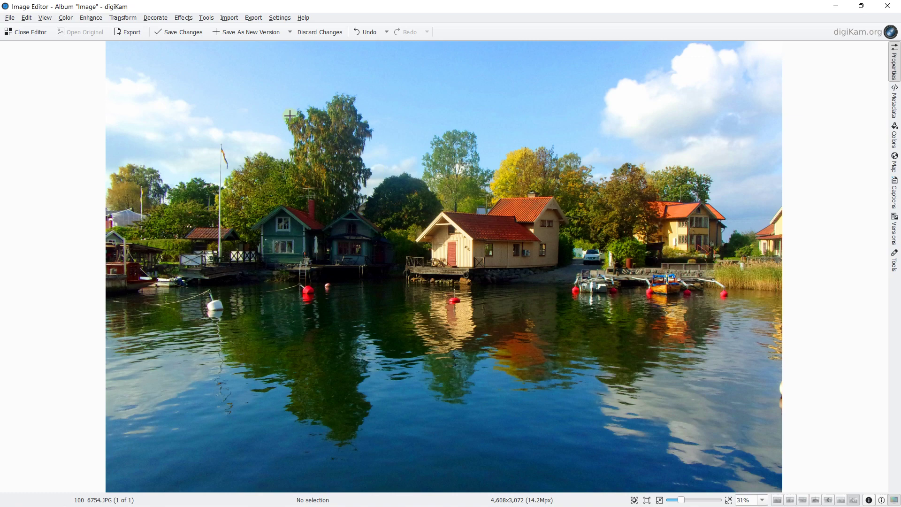
# - Save the edited photo as a new version and close the image editor
pyautogui.click(266, 33)
pyautogui.click(262, 33)
pyautogui.click(261, 33)
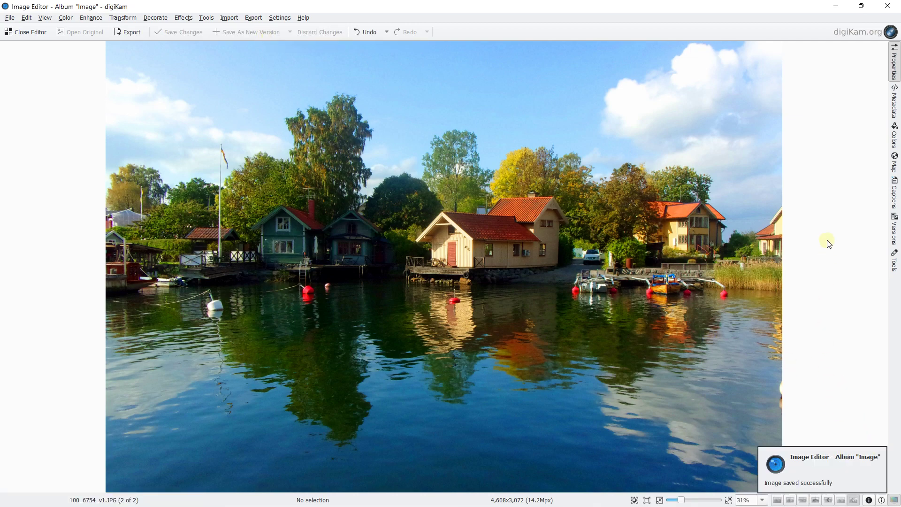
pyautogui.click(881, 6)
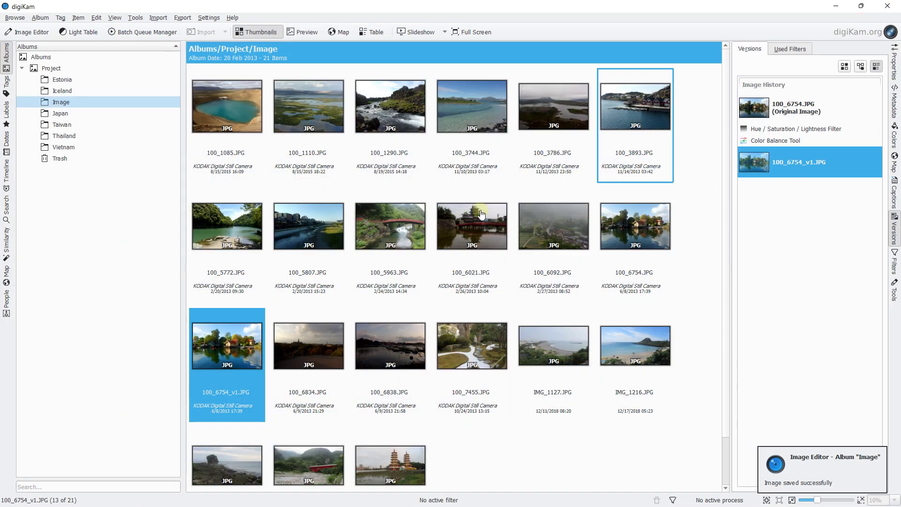
# - Hide the version history and compare 100_6754.JPG with 100_6754_v1.JPG among the thumbnails
pyautogui.click(544, 230)
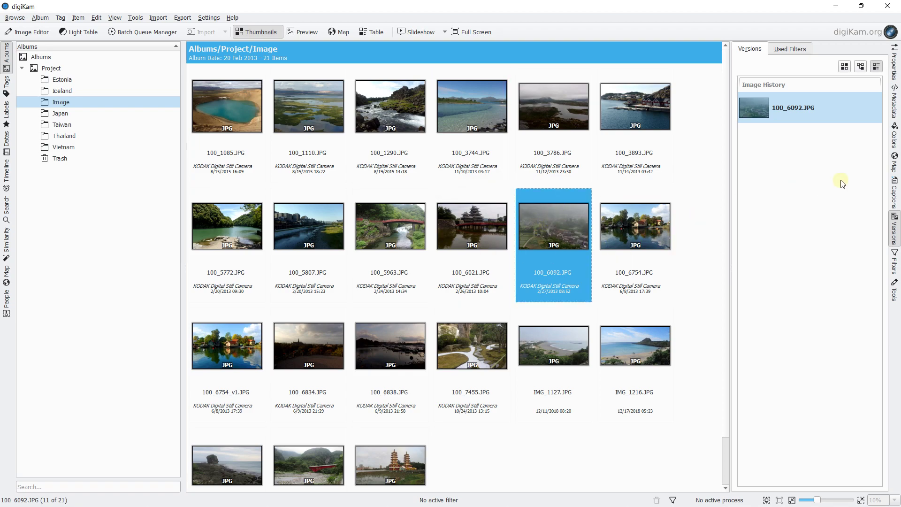
pyautogui.click(894, 228)
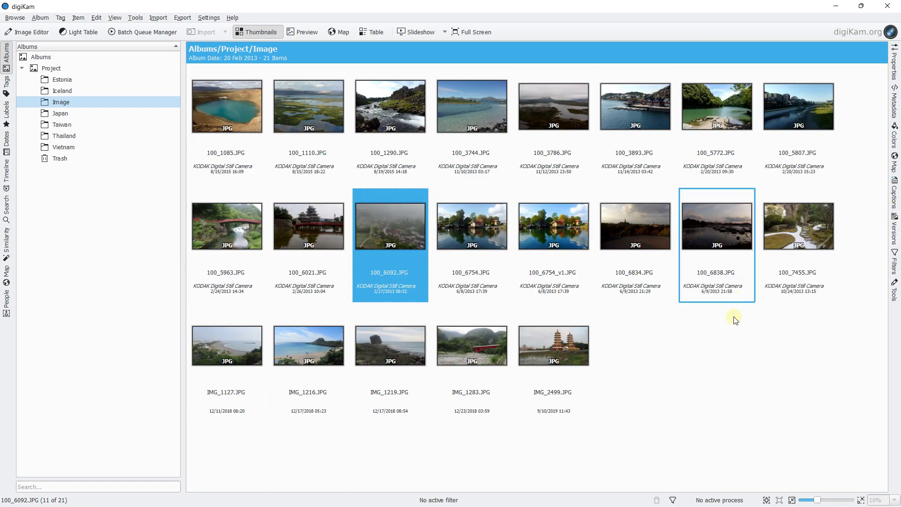
pyautogui.click(491, 230)
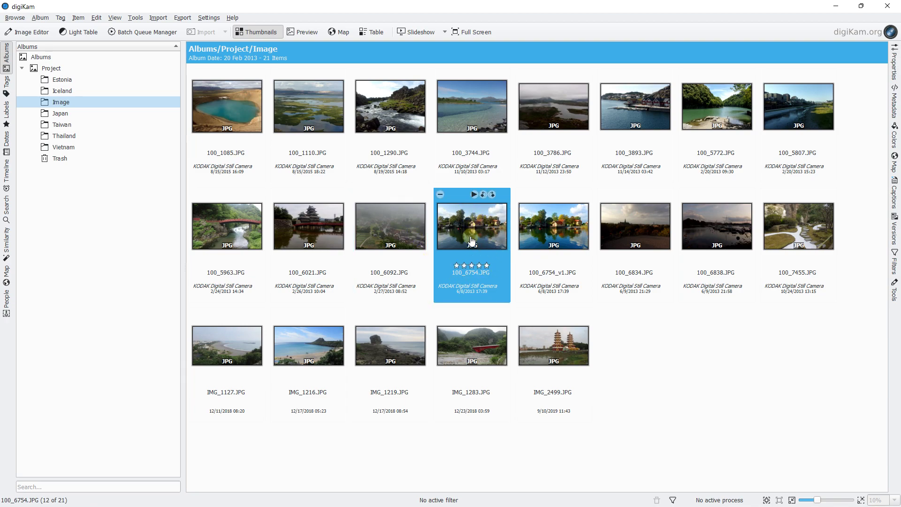
pyautogui.click(566, 224)
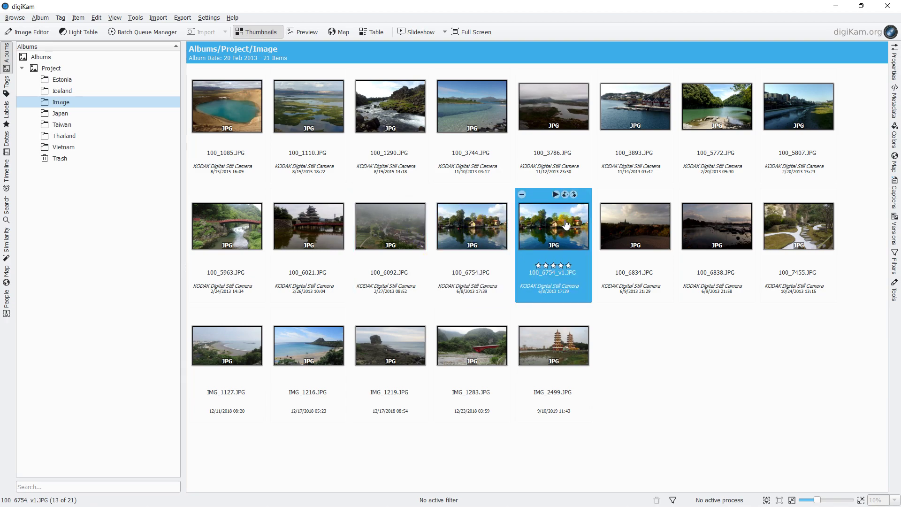
pyautogui.press('Left')
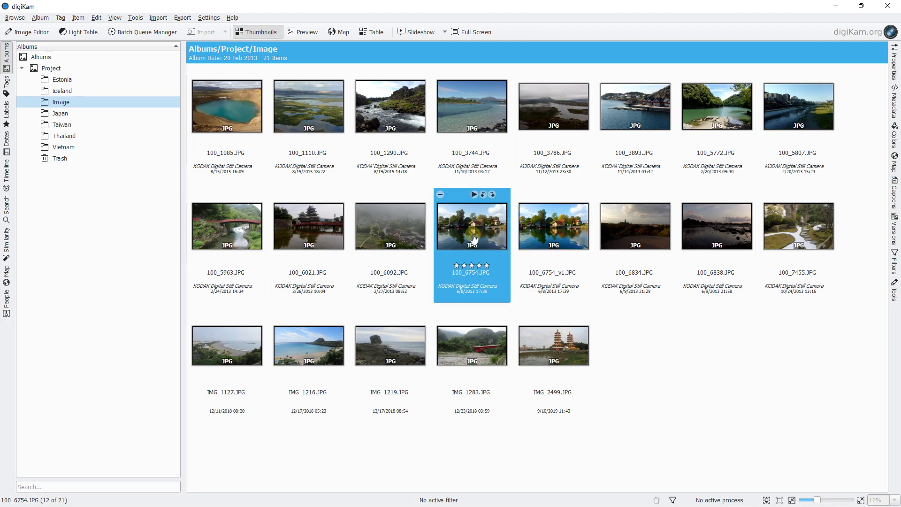
pyautogui.press('Right')
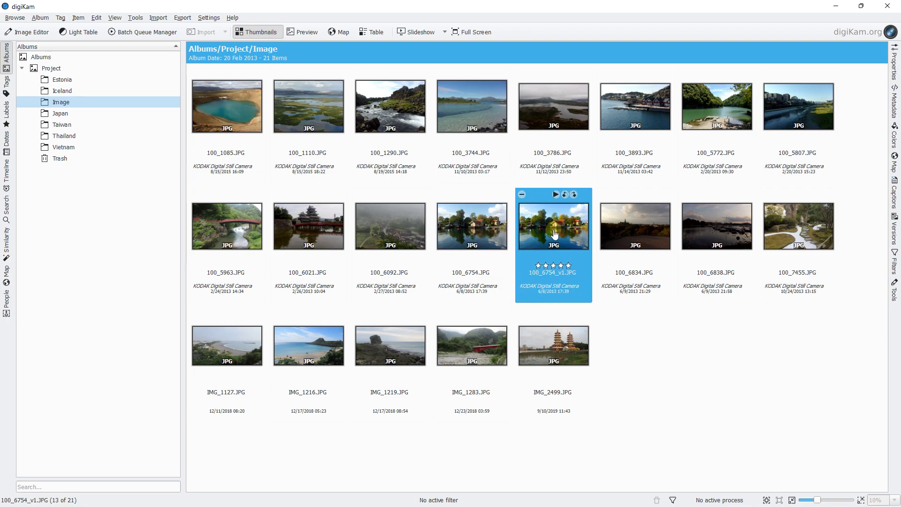
# - Rename 100_6754_v1.JPG to "100_6754_version saturation.JPG"
pyautogui.rightClick(556, 237)
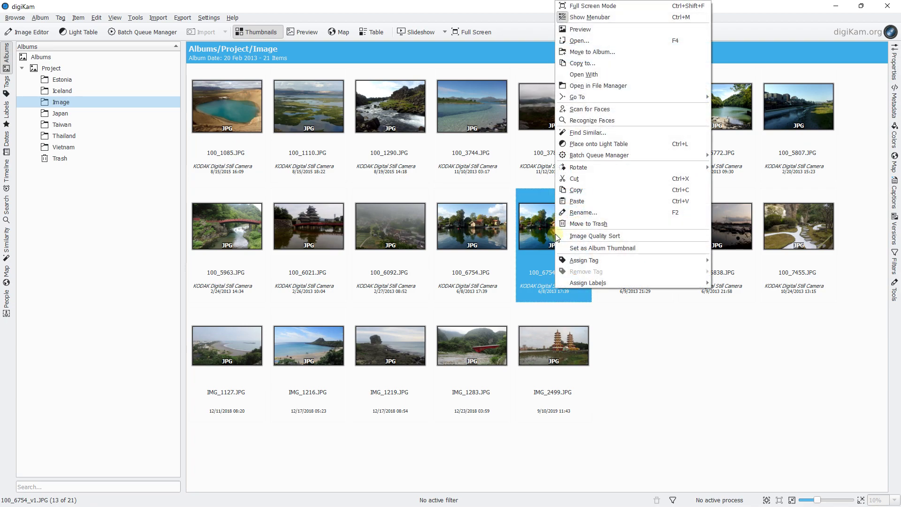
pyautogui.click(590, 214)
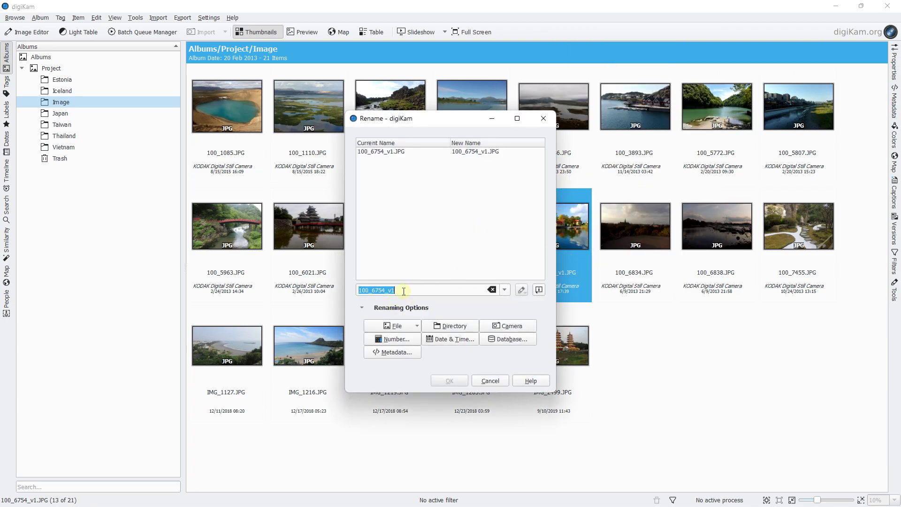
pyautogui.click(403, 291)
pyautogui.press('BackSpace')
pyautogui.press('BackSpace')
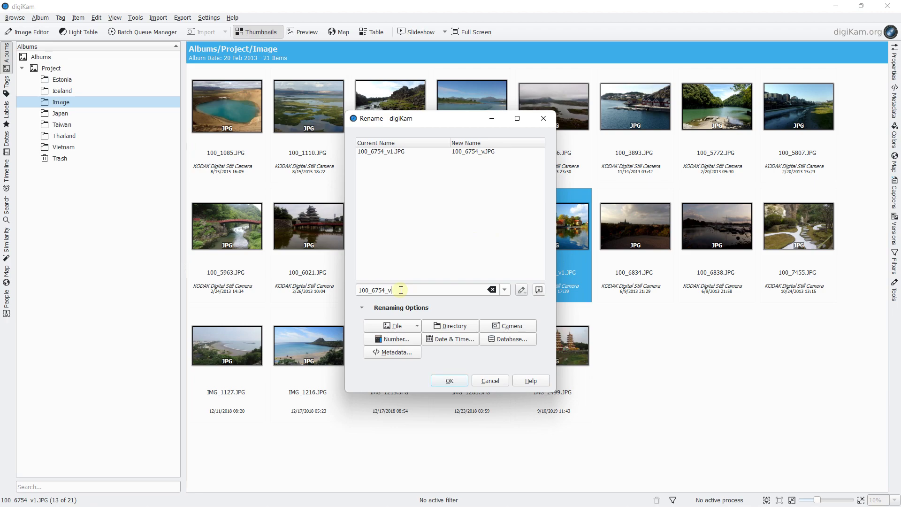
pyautogui.write('version saturation')
pyautogui.click(445, 381)
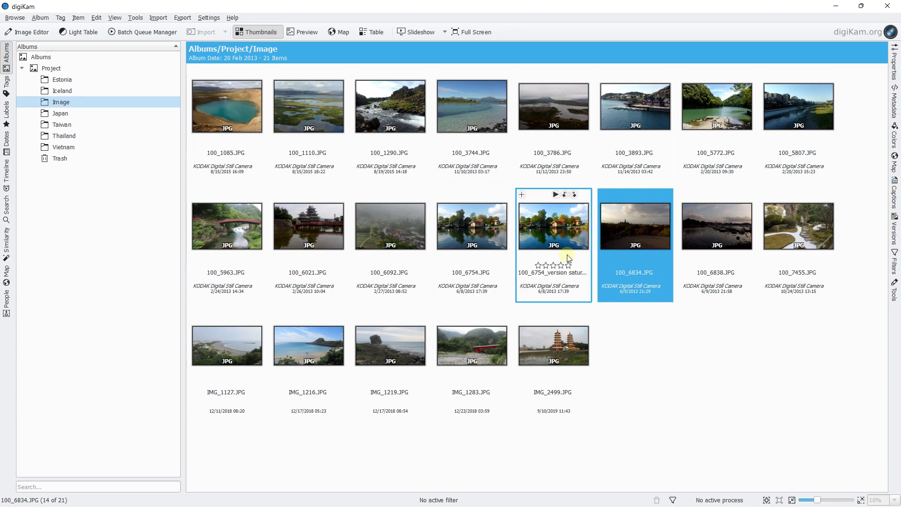
# - Show the version history of 100_6754.JPG and select the version "100_6754_version saturation.JPG" in it
pyautogui.click(485, 236)
pyautogui.click(544, 230)
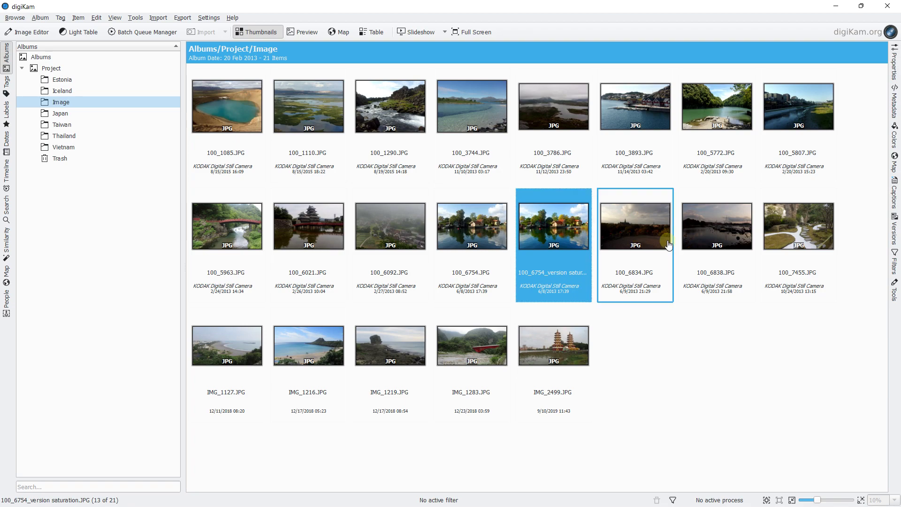
pyautogui.click(481, 248)
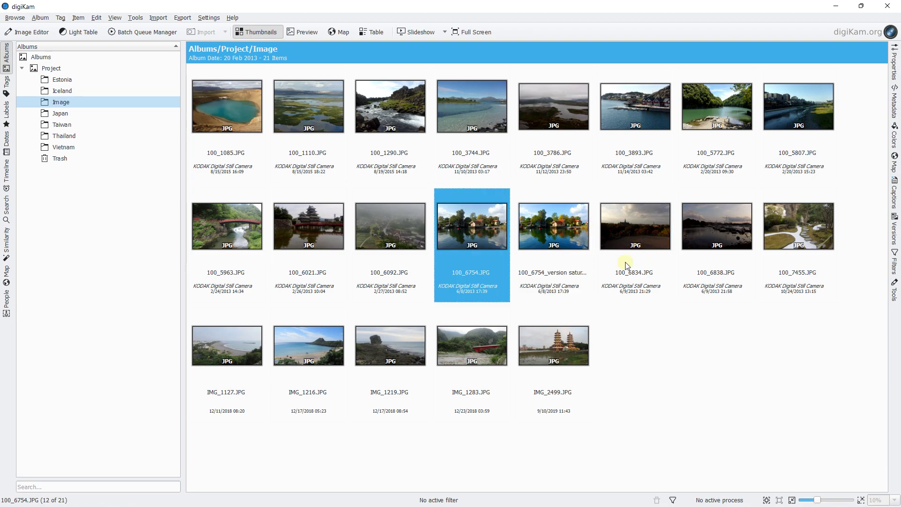
pyautogui.click(892, 228)
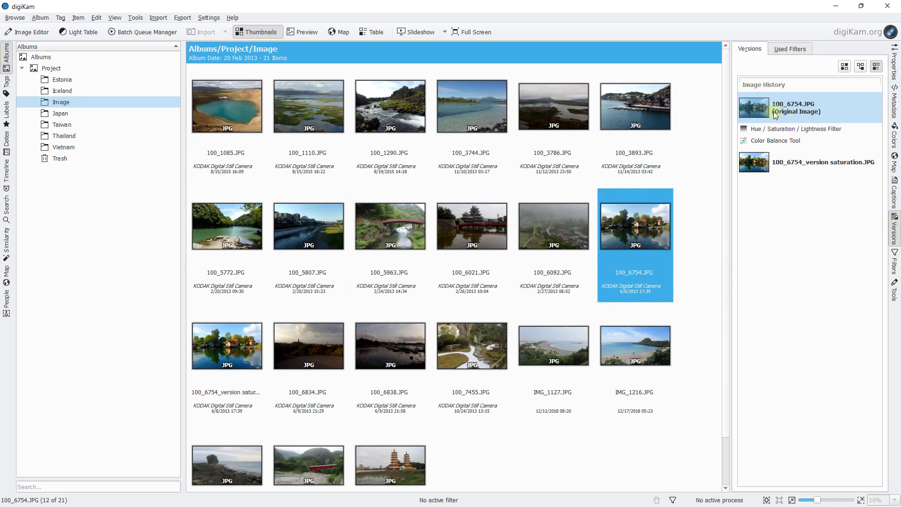
pyautogui.click(768, 162)
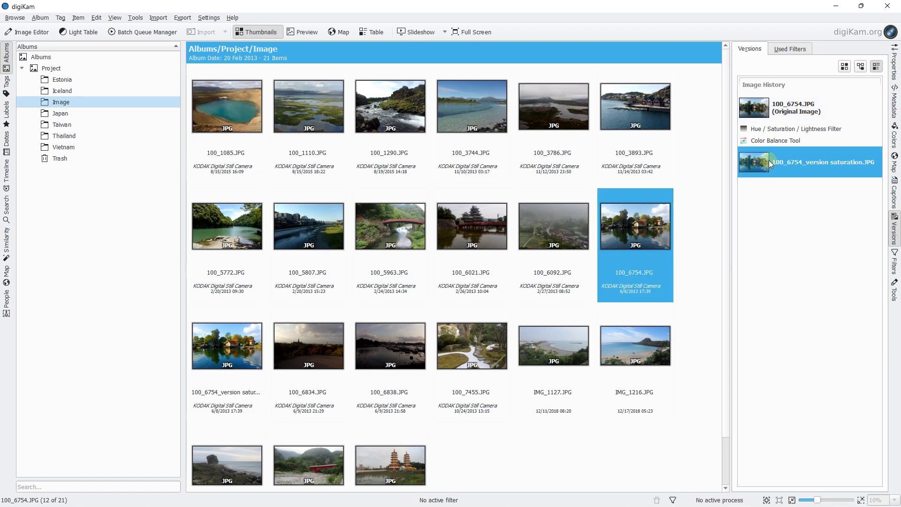
# - Select the original image and the version "100_6754_version saturation.JPG" in turn in the image history
pyautogui.click(766, 110)
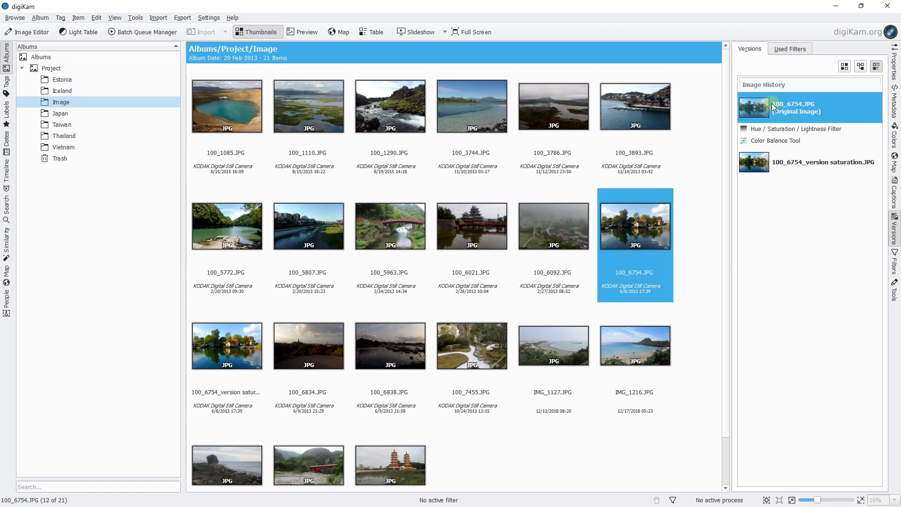
pyautogui.click(774, 153)
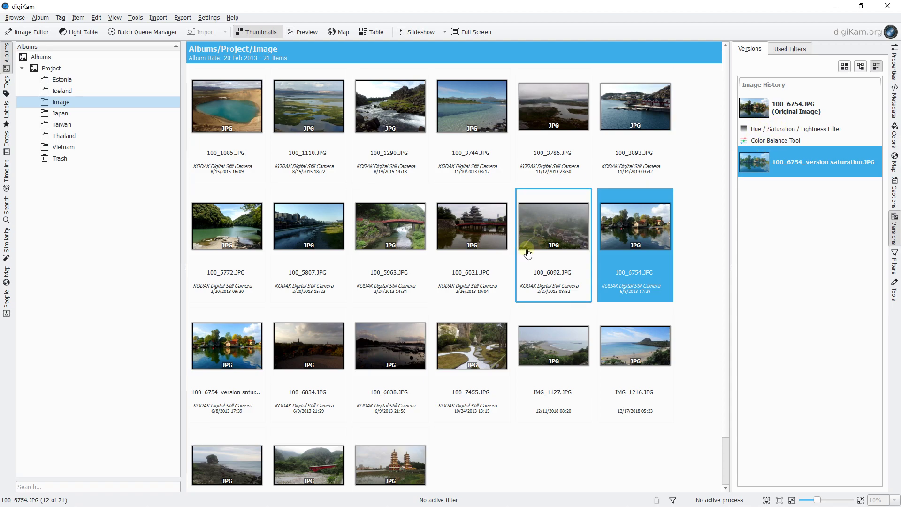
# - Open 100_6754.JPG in the image editor and apply a brightness of 24 and a contrast of 32, starting from default values
pyautogui.click(641, 238)
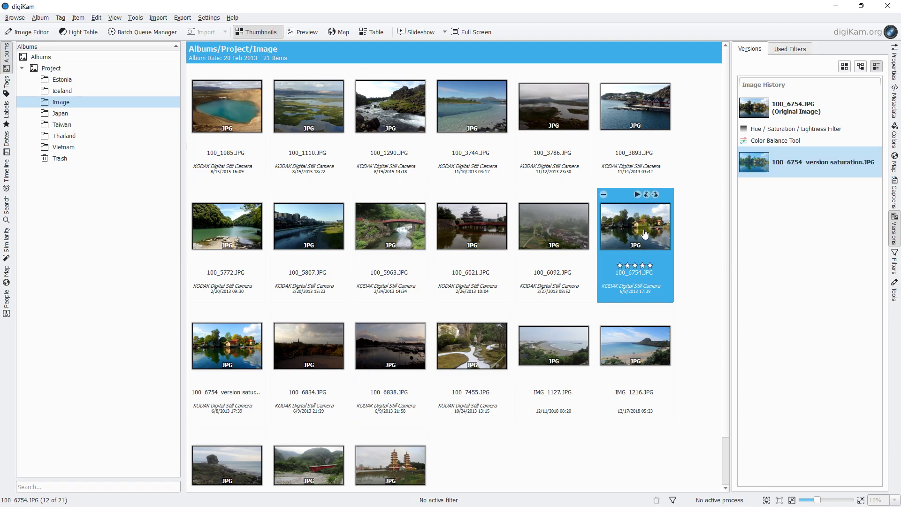
pyautogui.click(20, 37)
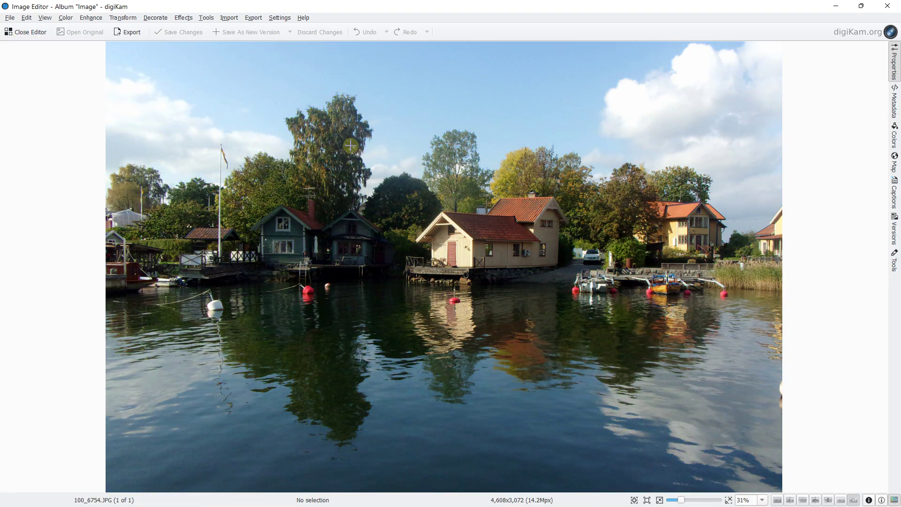
pyautogui.click(65, 17)
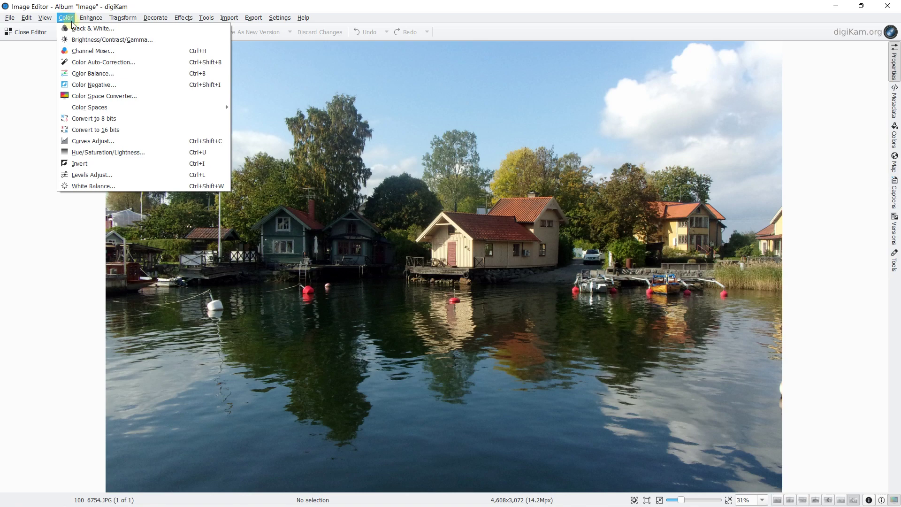
pyautogui.click(91, 41)
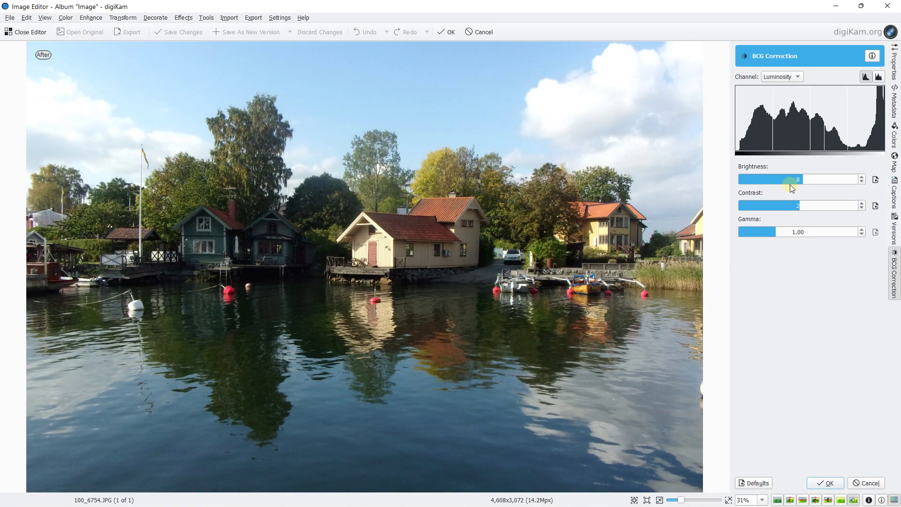
pyautogui.click(753, 482)
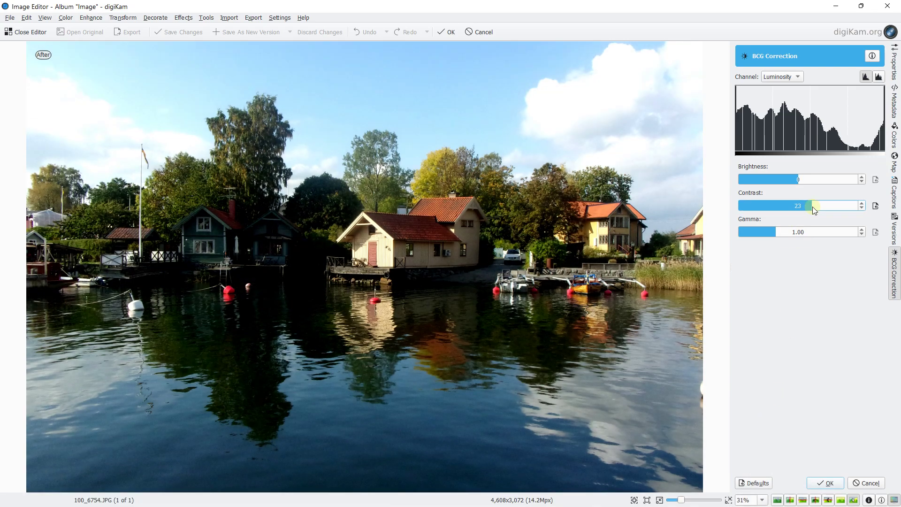
pyautogui.moveTo(813, 206); pyautogui.dragTo(807, 181)
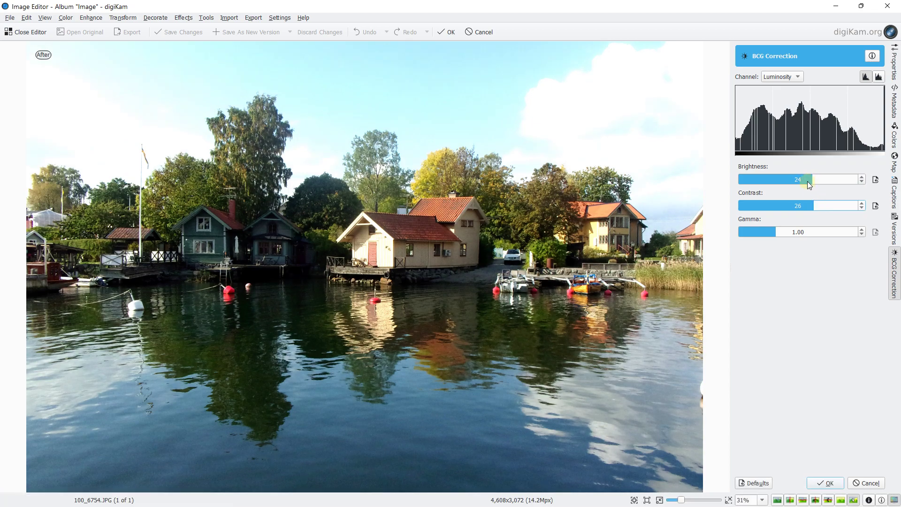
pyautogui.scroll(6, 818, 206)
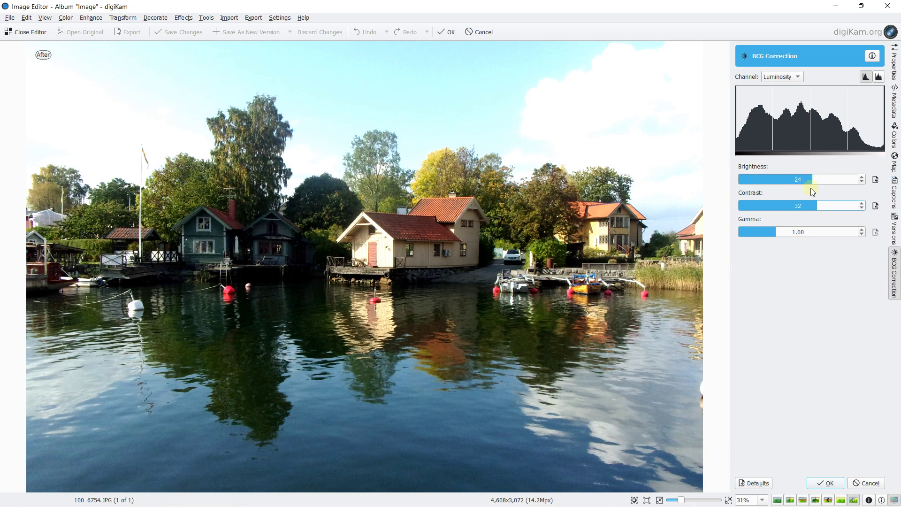
pyautogui.click(827, 482)
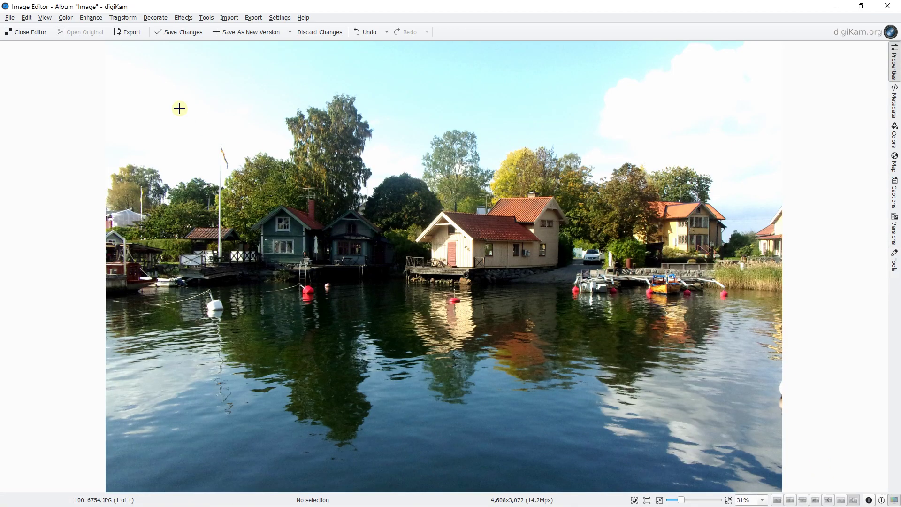
# - Reset the luminosity curve to its defaults, shape it with slightly raised shadow and raised highlight points, and apply the curves adjustment
pyautogui.click(67, 18)
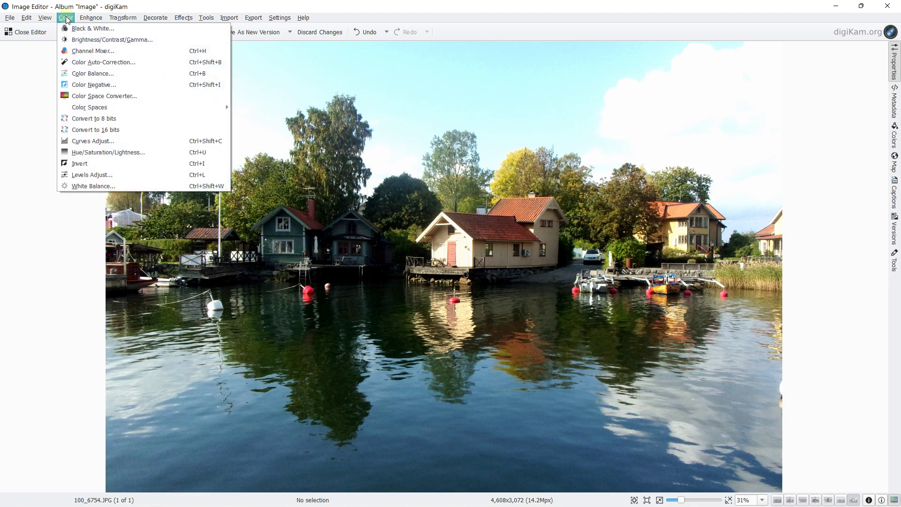
pyautogui.click(95, 141)
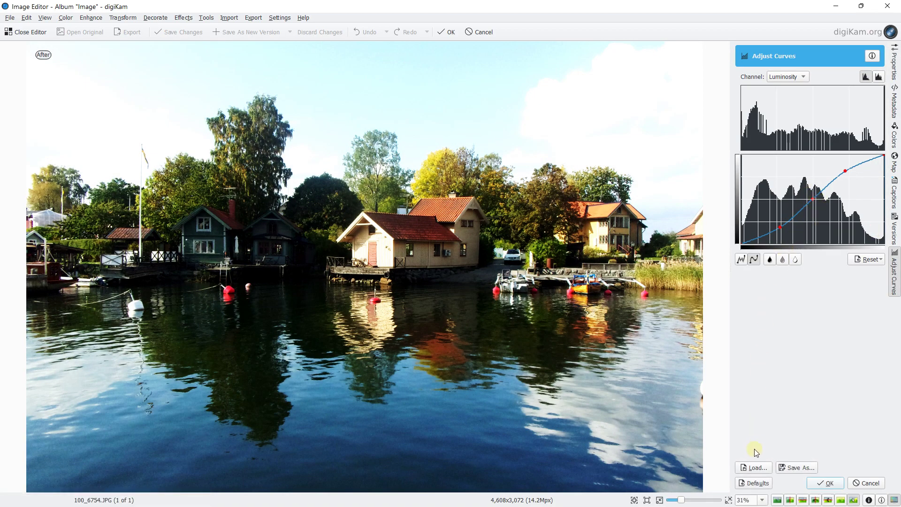
pyautogui.click(748, 481)
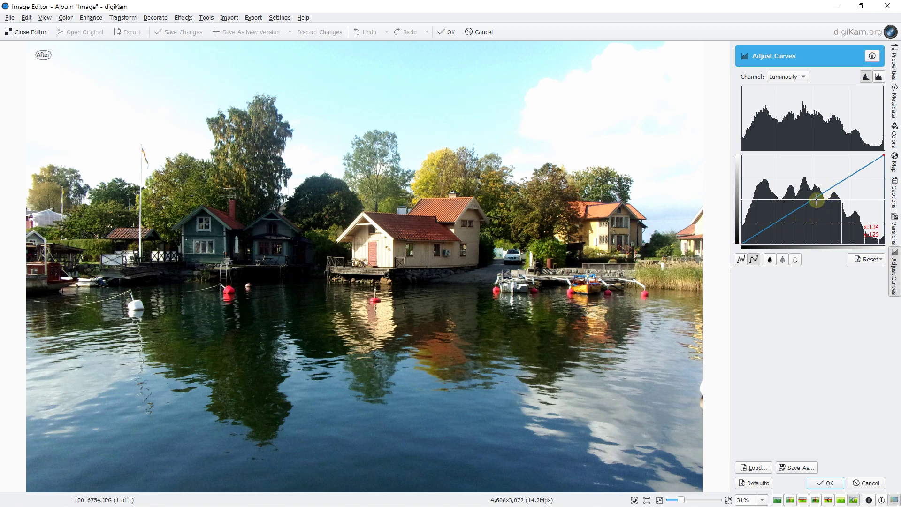
pyautogui.click(851, 174)
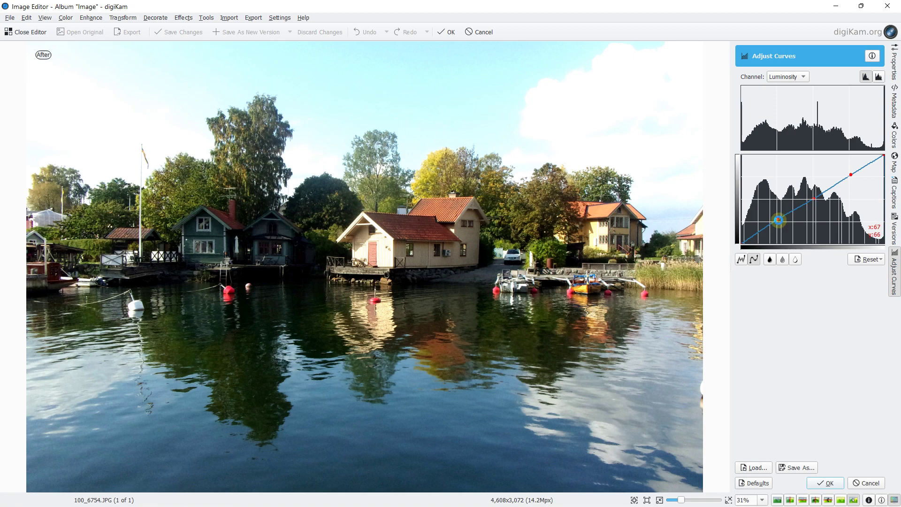
pyautogui.click(780, 223)
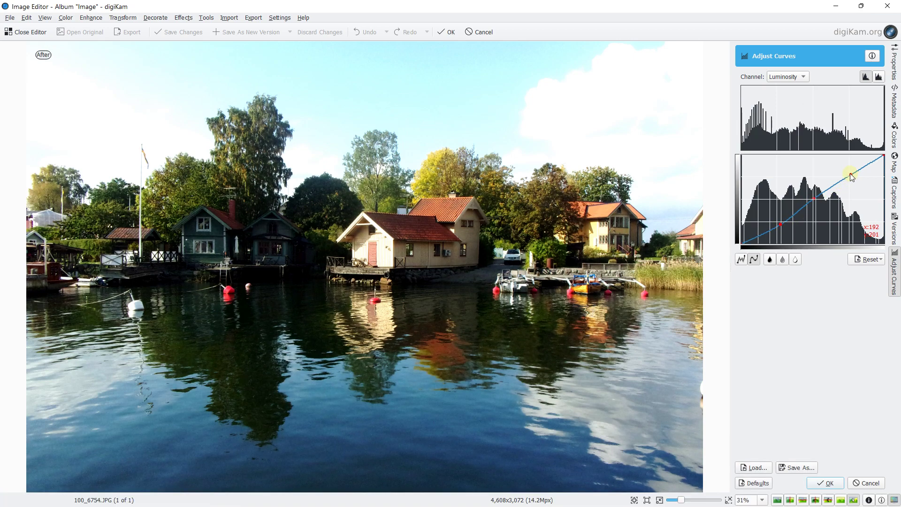
pyautogui.moveTo(848, 174); pyautogui.dragTo(847, 166)
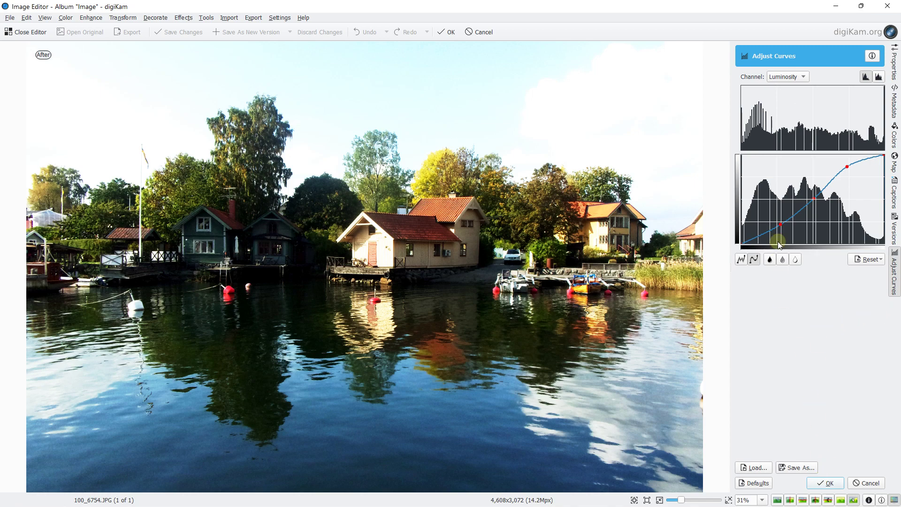
pyautogui.moveTo(779, 224)
pyautogui.mouseDown()
pyautogui.moveTo(753, 208)
pyautogui.moveTo(775, 218)
pyautogui.mouseUp()
pyautogui.click(814, 200)
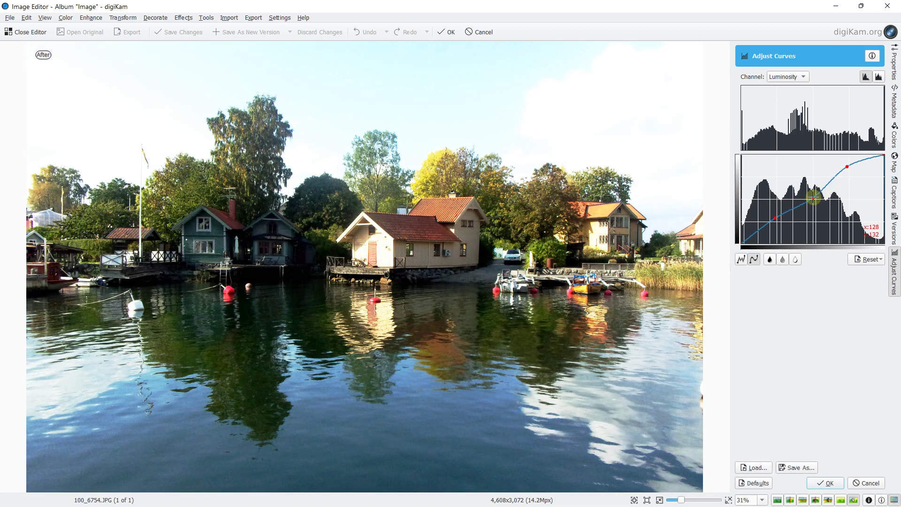
pyautogui.click(821, 485)
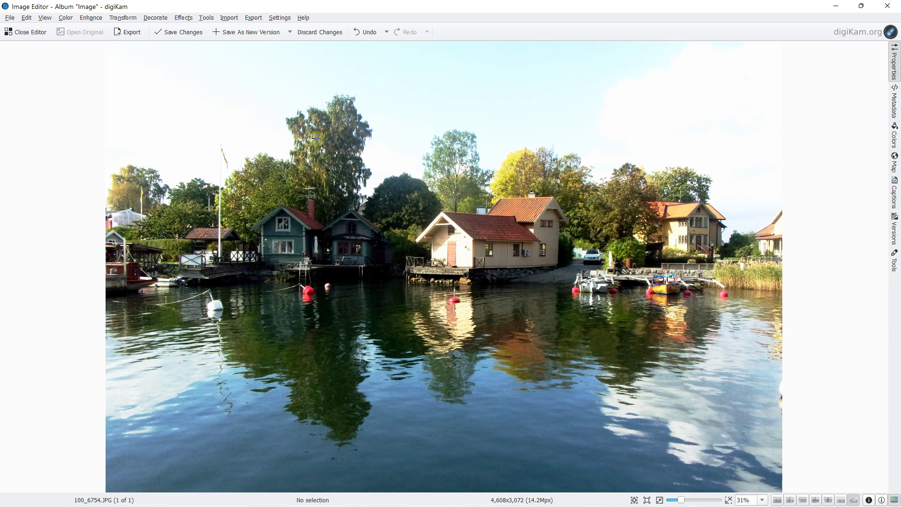
# - Apply Local Contrast with default settings: Power function, highlights and shadow saturation 100, Stage 1 power 30 and blur 80
pyautogui.click(92, 21)
pyautogui.moveTo(99, 19)
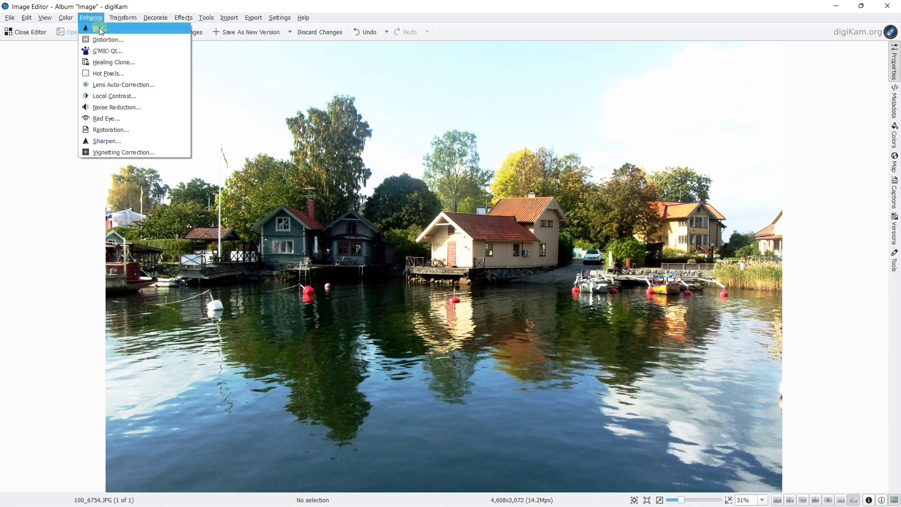
pyautogui.click(111, 96)
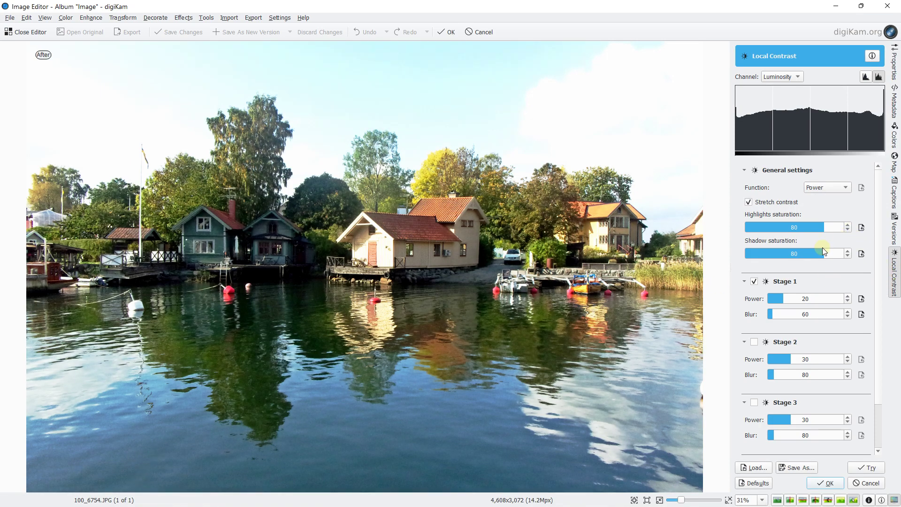
pyautogui.click(747, 483)
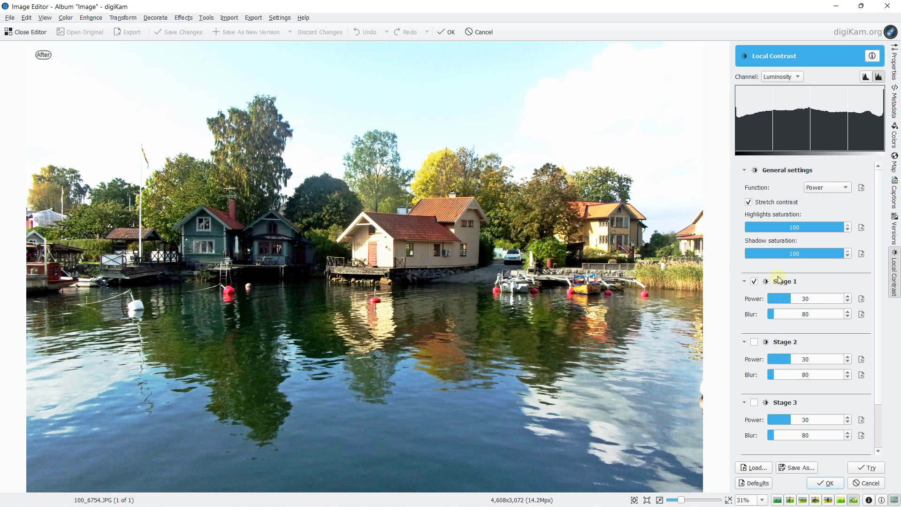
pyautogui.moveTo(611, 234)
pyautogui.click(826, 482)
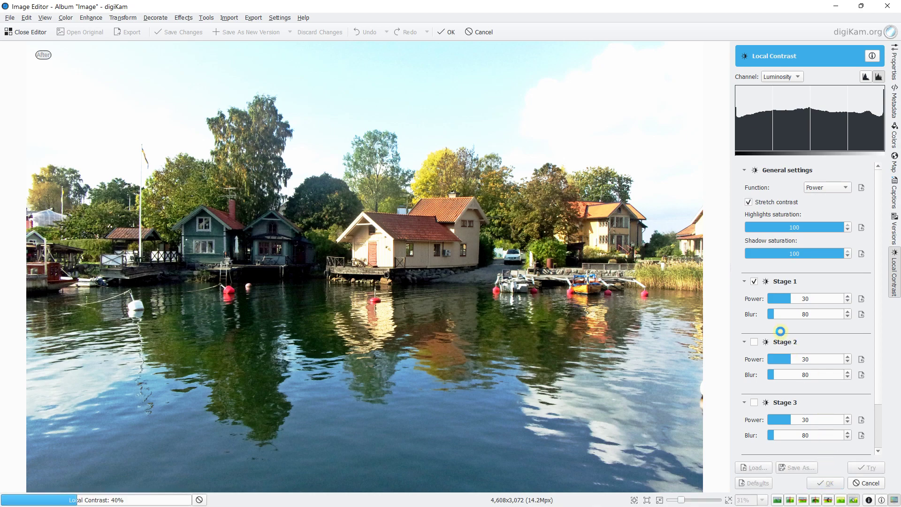
pyautogui.press('Return')
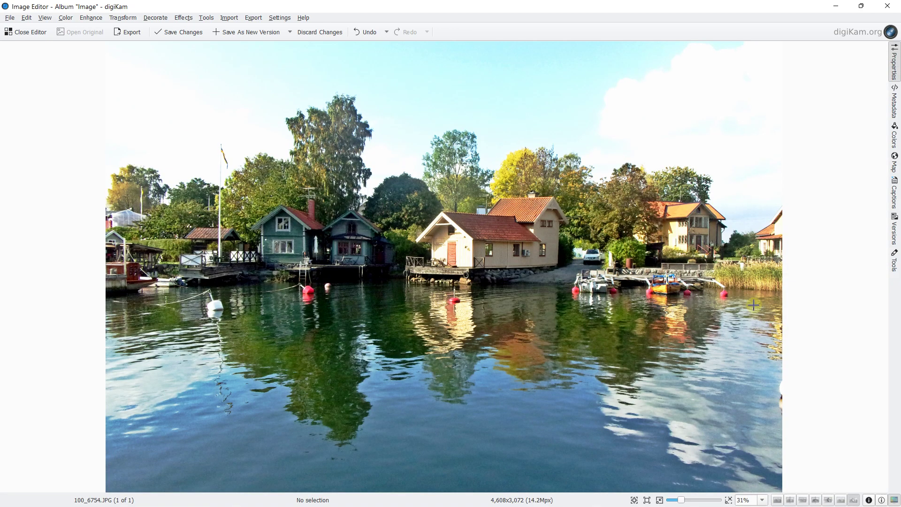
# - Sharpen the photo with the Simple sharp method at a sharpness of 20
pyautogui.click(123, 17)
pyautogui.moveTo(97, 17)
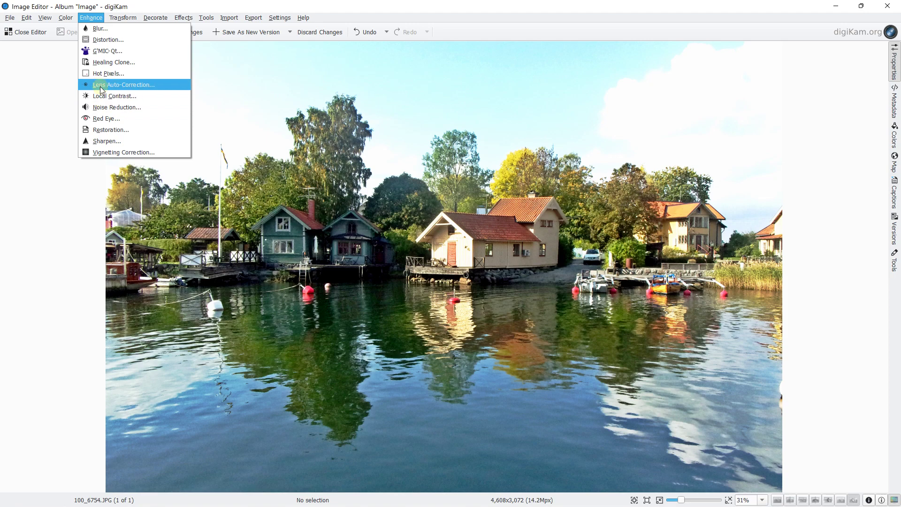
pyautogui.click(131, 141)
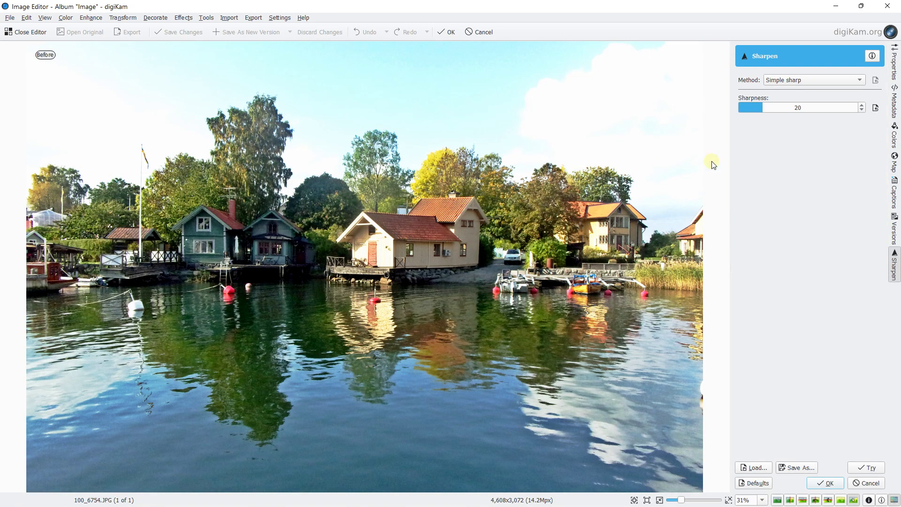
pyautogui.click(762, 109)
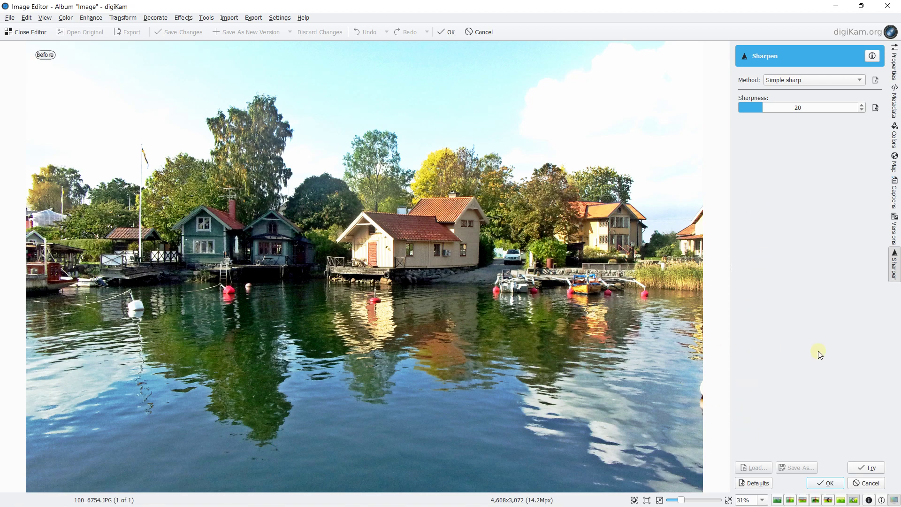
pyautogui.click(831, 479)
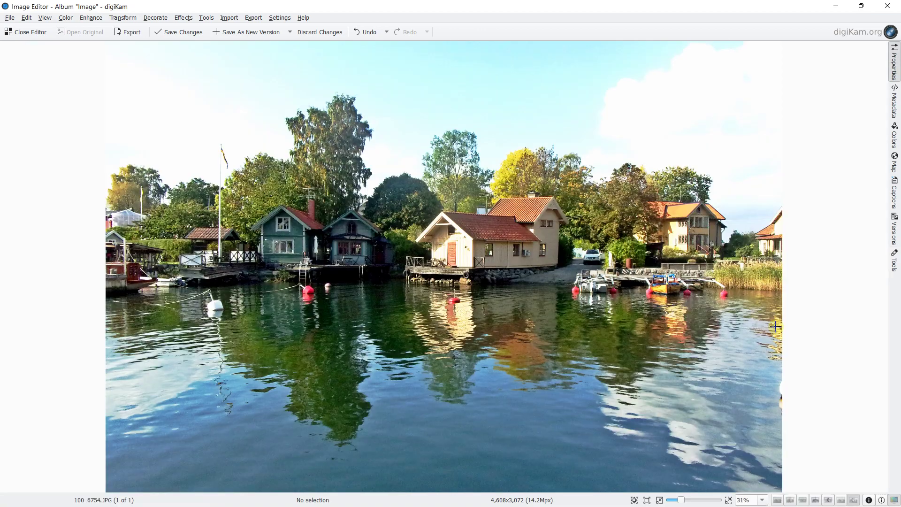
# - Save the contrast-adjusted, sharpened photo as a new version and return to the album thumbnails
pyautogui.click(261, 39)
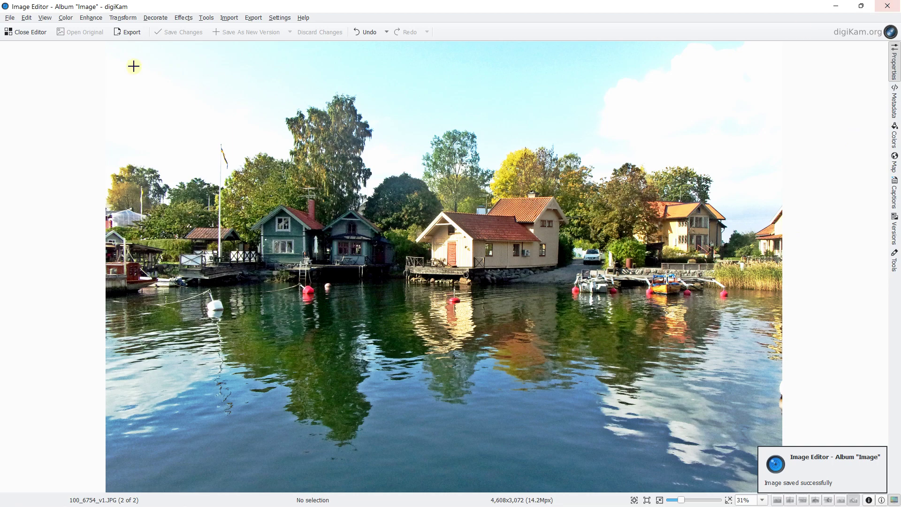
pyautogui.click(14, 32)
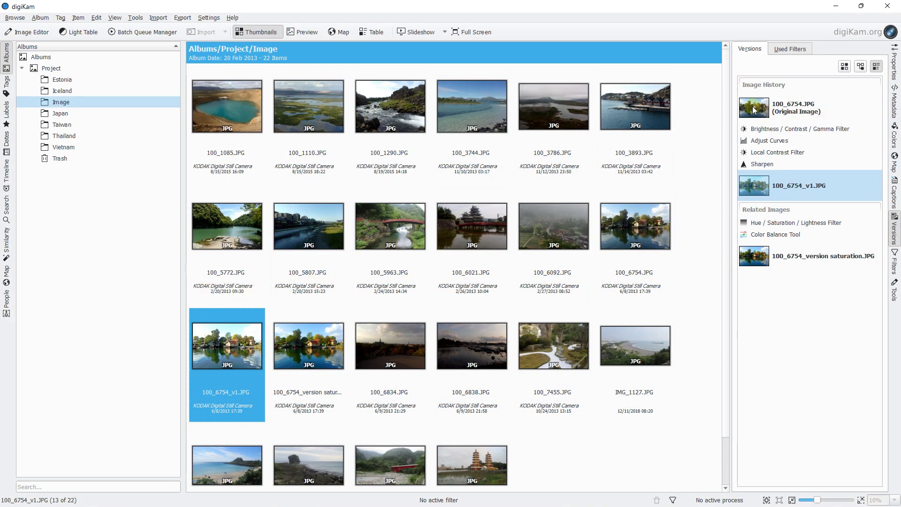
# - Examine the related and derived images in the version history of 100_6754.JPG and its edited versions
pyautogui.click(754, 258)
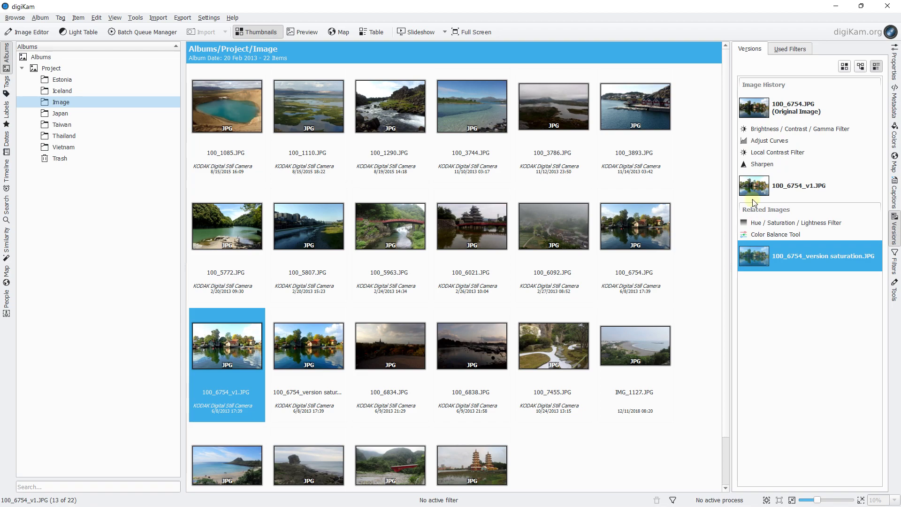
pyautogui.click(636, 251)
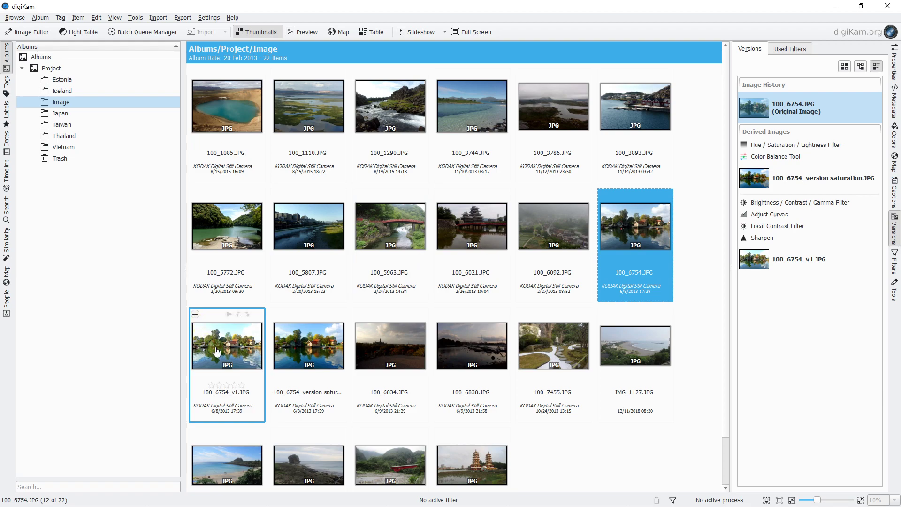
pyautogui.click(291, 357)
# - Rename the edited version 100_6754_v1.JPG as 100_6754_version contrast
pyautogui.click(235, 343)
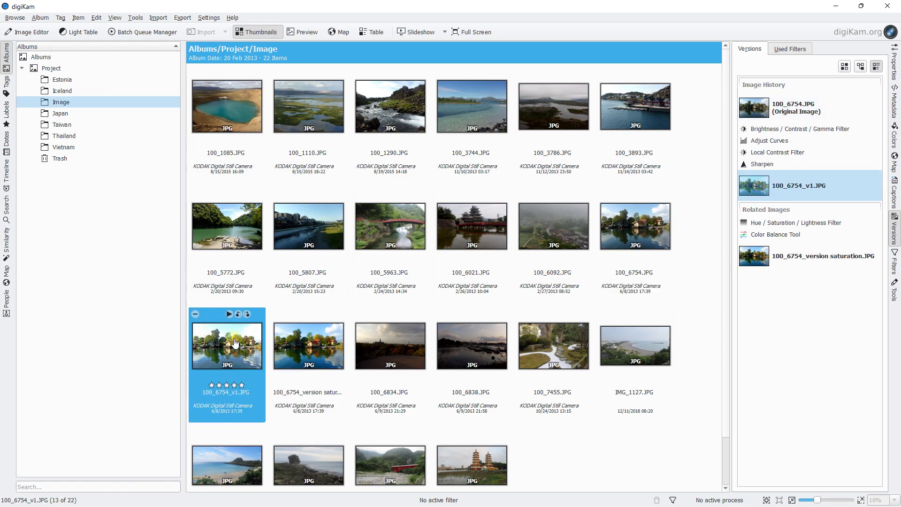
pyautogui.rightClick(235, 347)
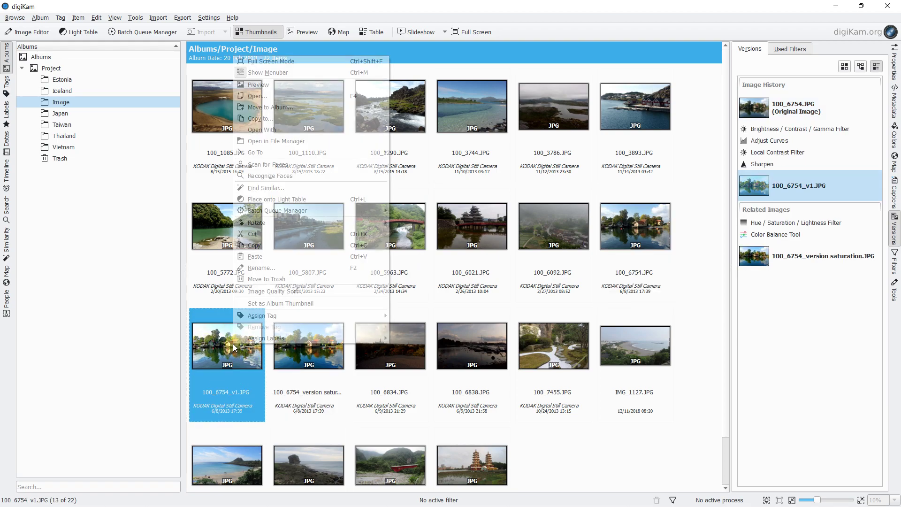
pyautogui.click(261, 276)
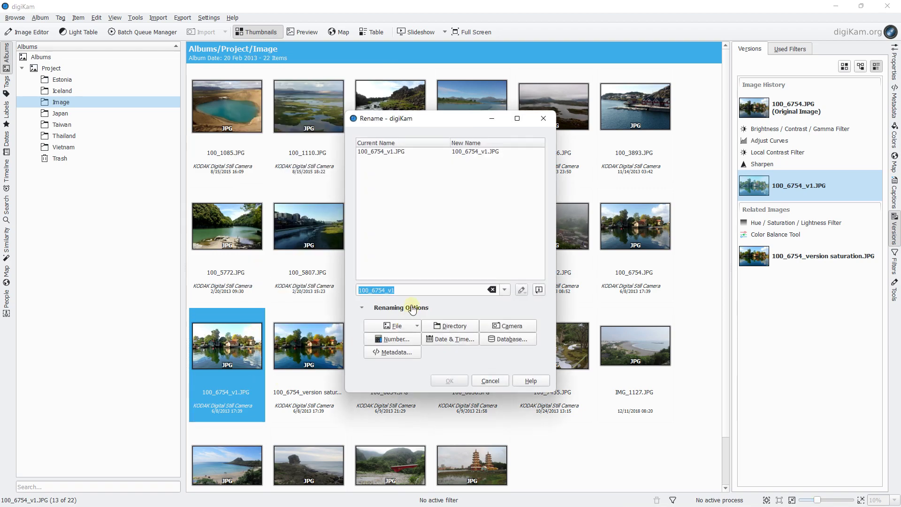
pyautogui.click(393, 291)
pyautogui.press('BackSpace')
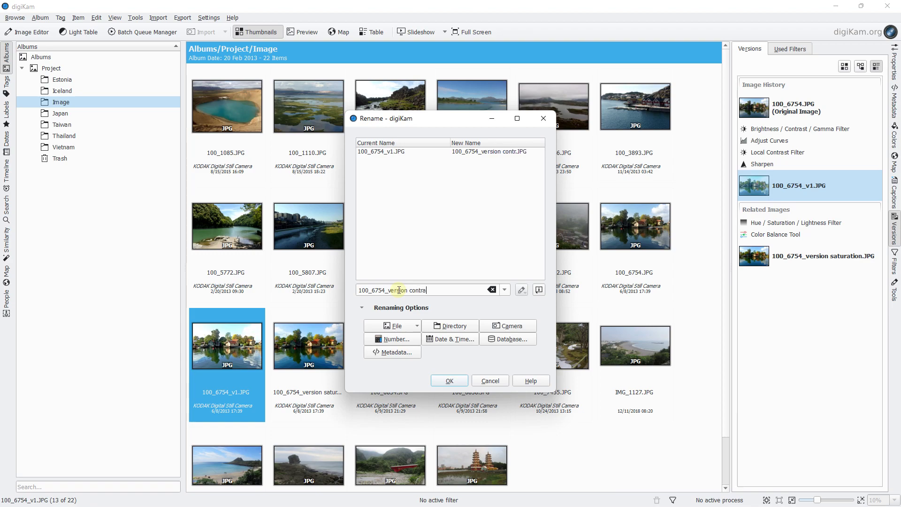
pyautogui.click(449, 381)
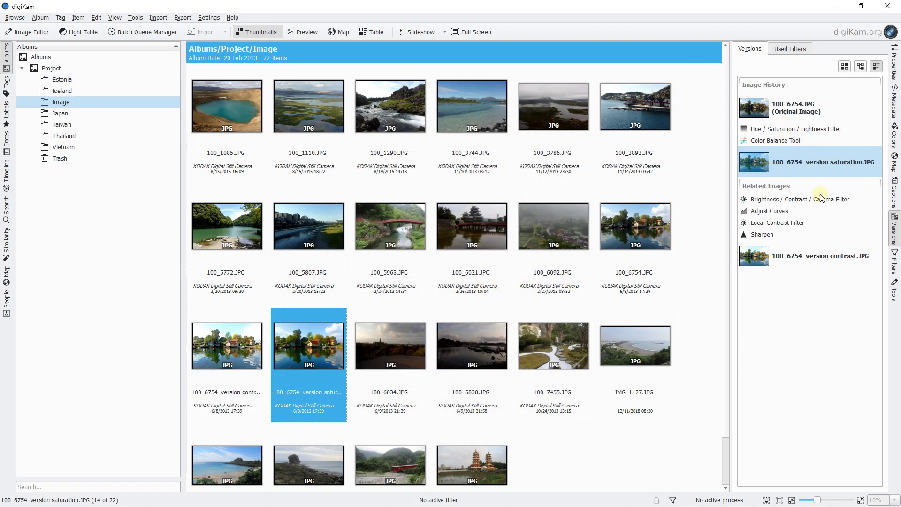
# - Examine the version history of 100_6754.JPG, going through the original, its derived images and the filters applied to each
pyautogui.click(895, 229)
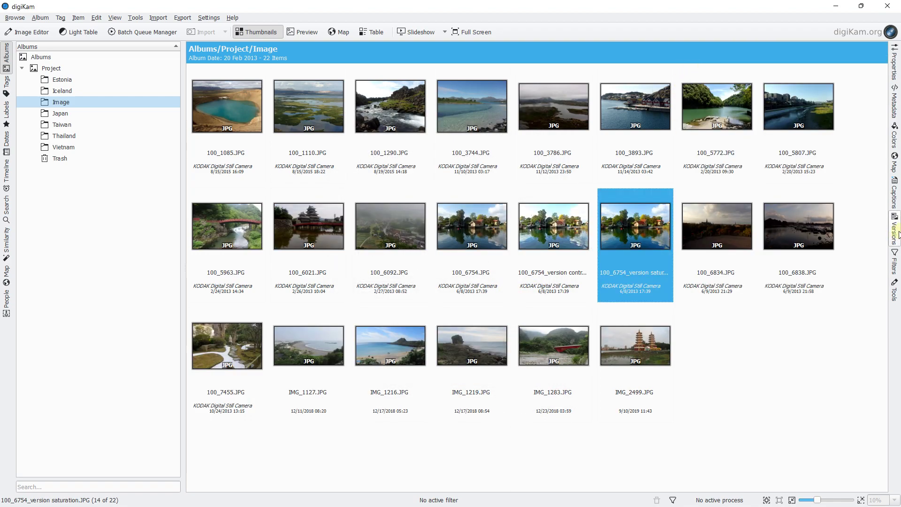
pyautogui.click(897, 233)
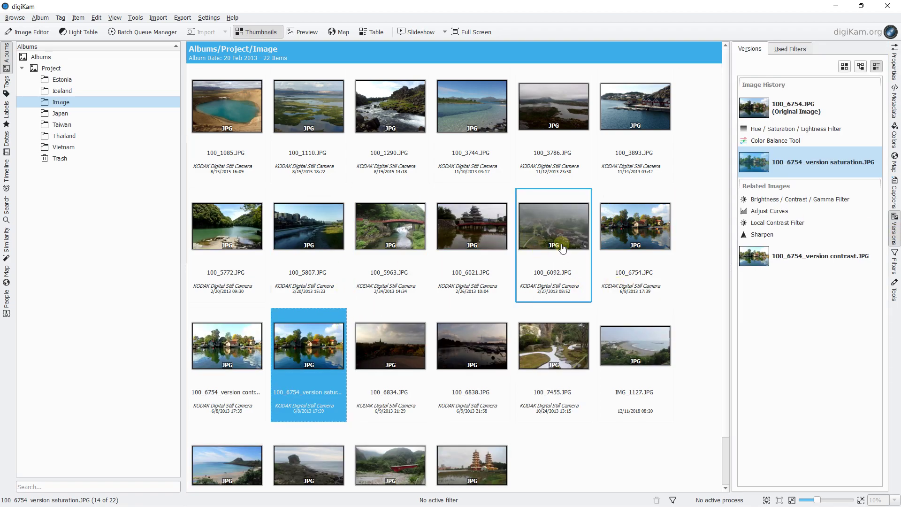
pyautogui.click(627, 228)
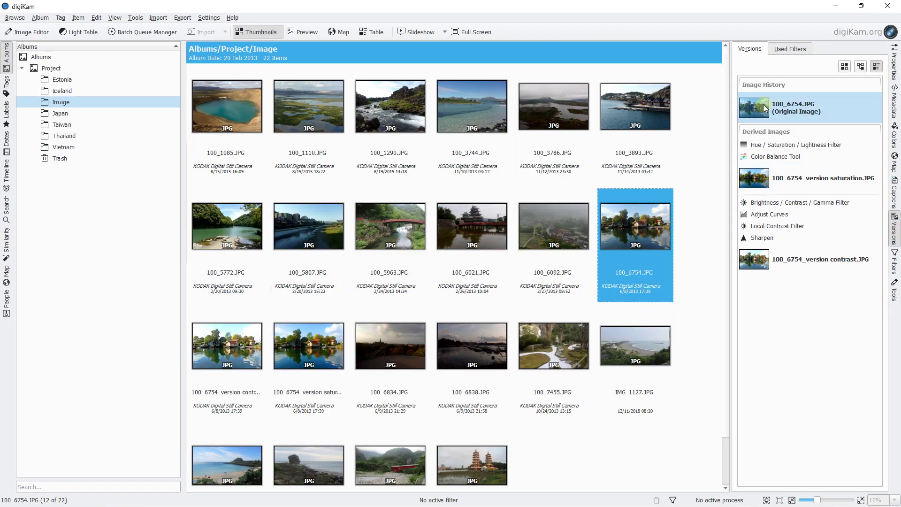
pyautogui.click(758, 181)
pyautogui.click(749, 249)
pyautogui.click(748, 177)
pyautogui.click(756, 109)
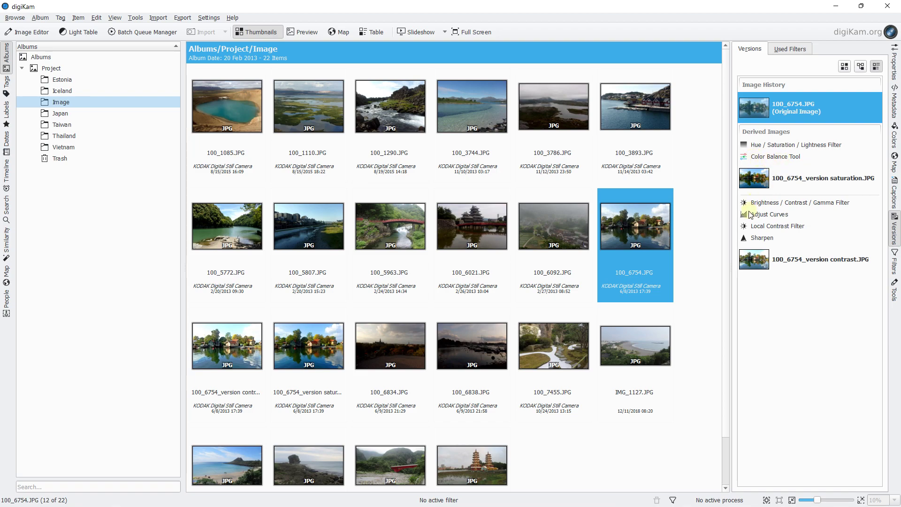
pyautogui.click(760, 264)
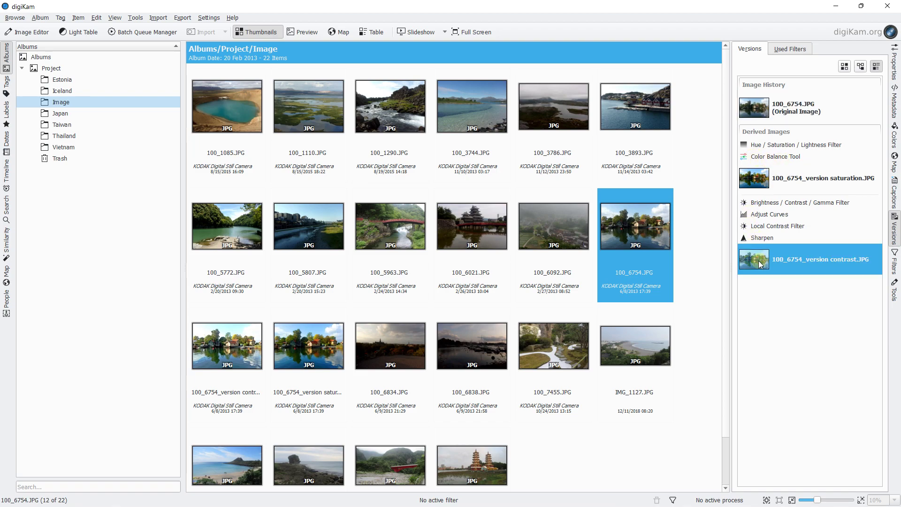
pyautogui.click(303, 347)
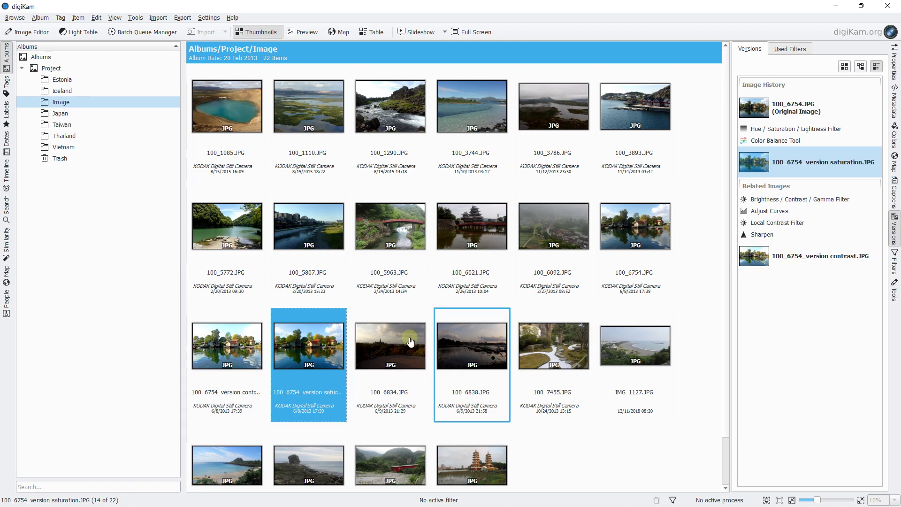
# - Preview the saturation version and the original 100_6754.JPG at large size, and return to the album thumbnails
pyautogui.doubleClick(295, 357)
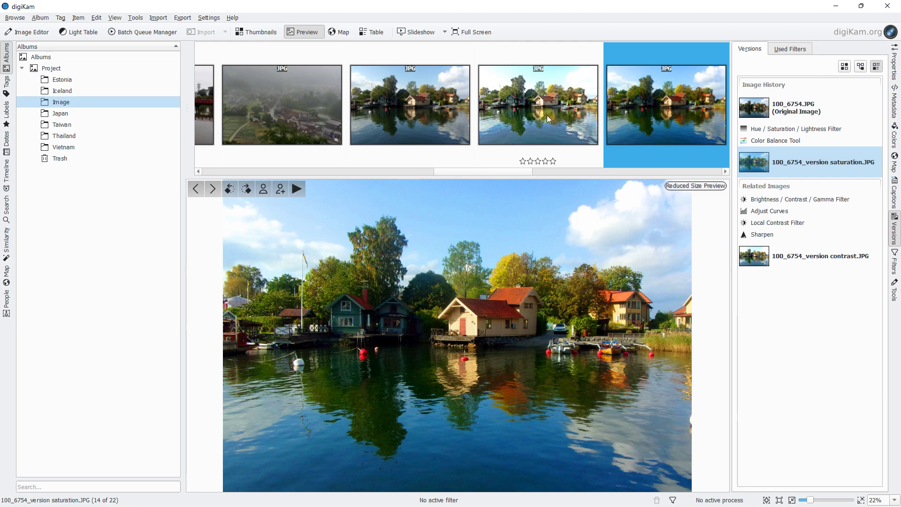
pyautogui.click(426, 117)
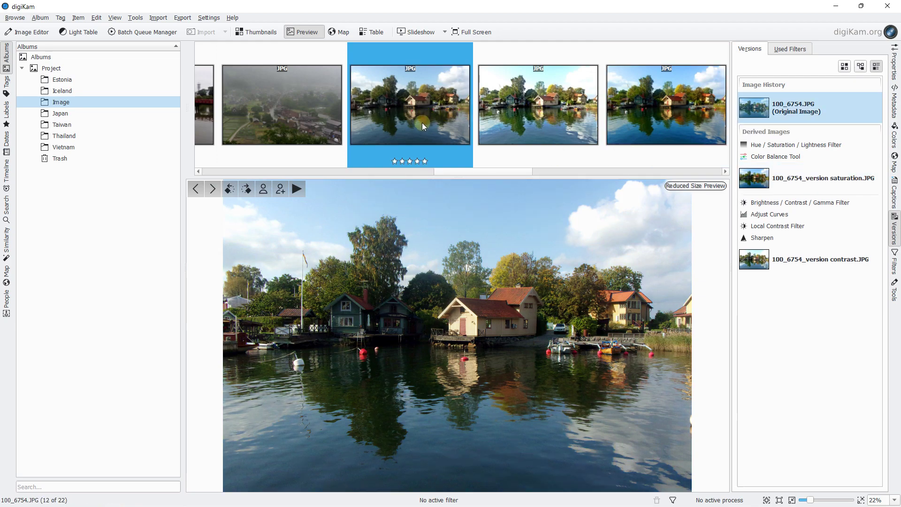
pyautogui.click(260, 33)
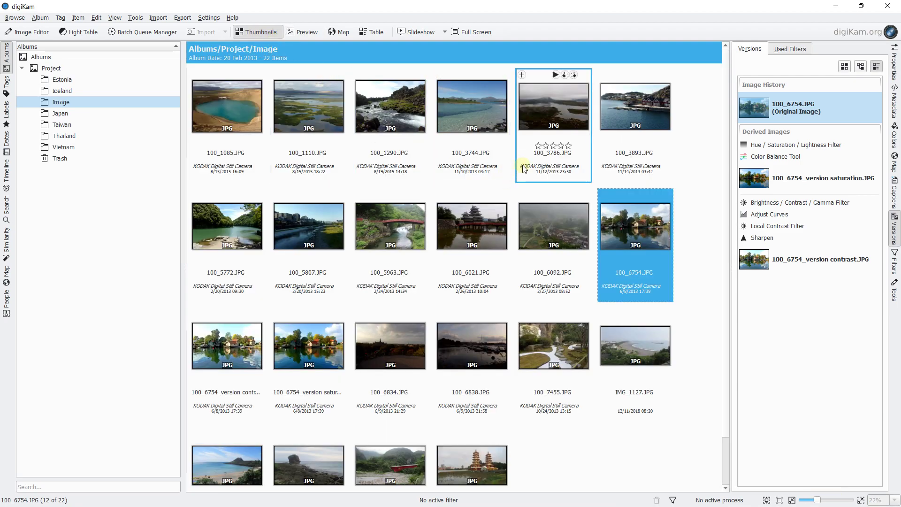
# - Move both edited versions of 100_6754, contrast and saturation, to the trash
pyautogui.click(227, 347)
pyautogui.keyDown('ctrl'); pyautogui.click(314, 349); pyautogui.keyUp('ctrl')
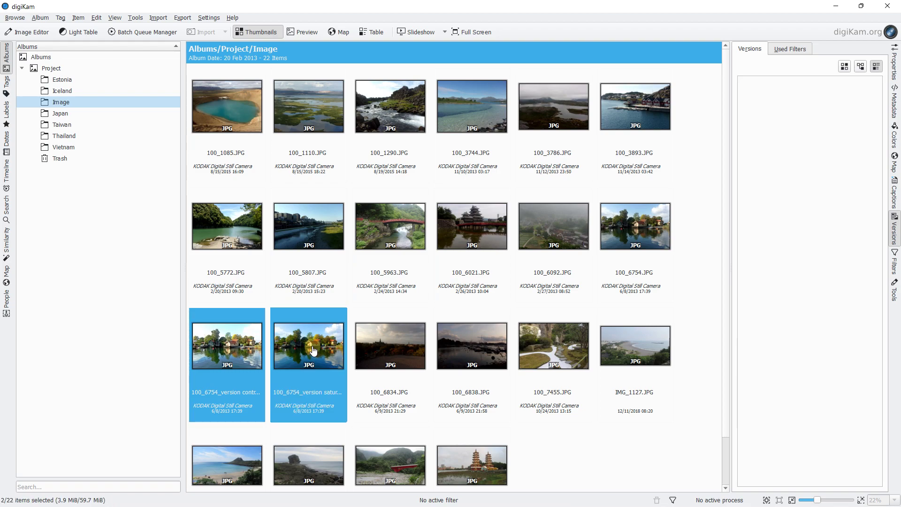
pyautogui.rightClick(312, 348)
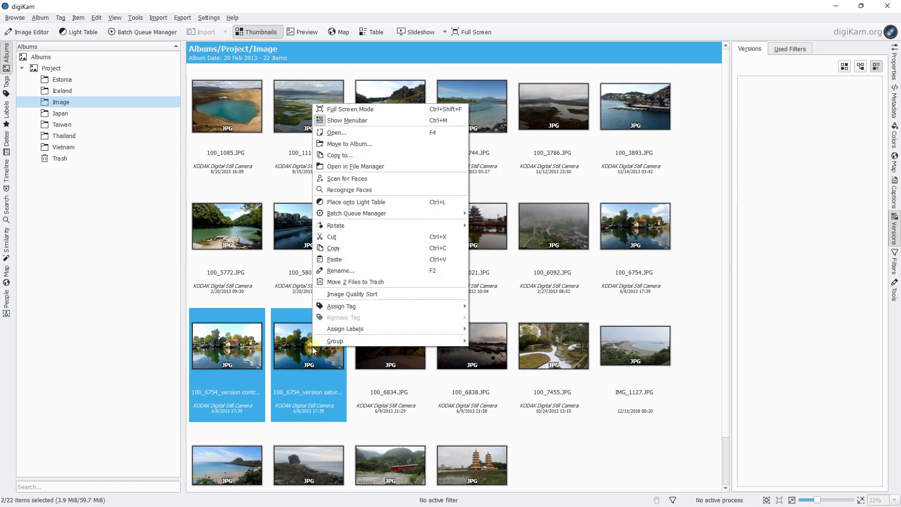
pyautogui.click(351, 284)
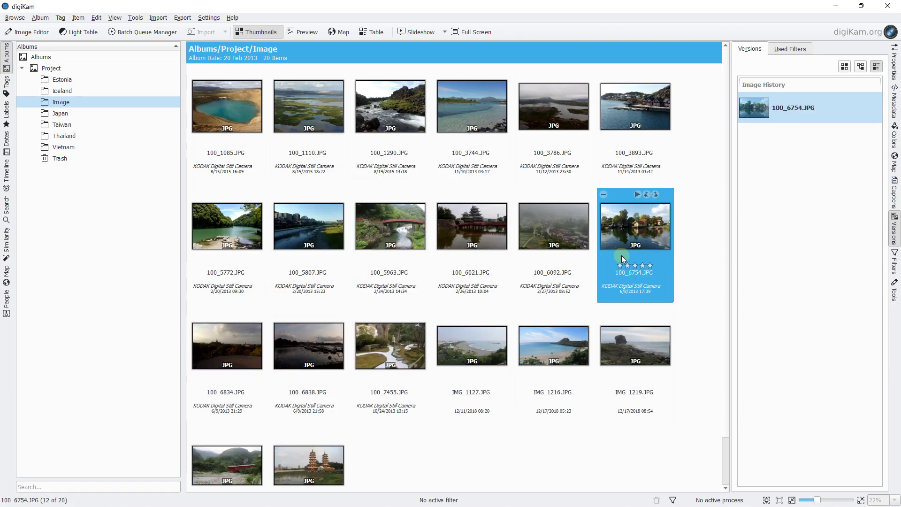
# - Permanently delete all items in the Project collection's Trash
pyautogui.click(60, 158)
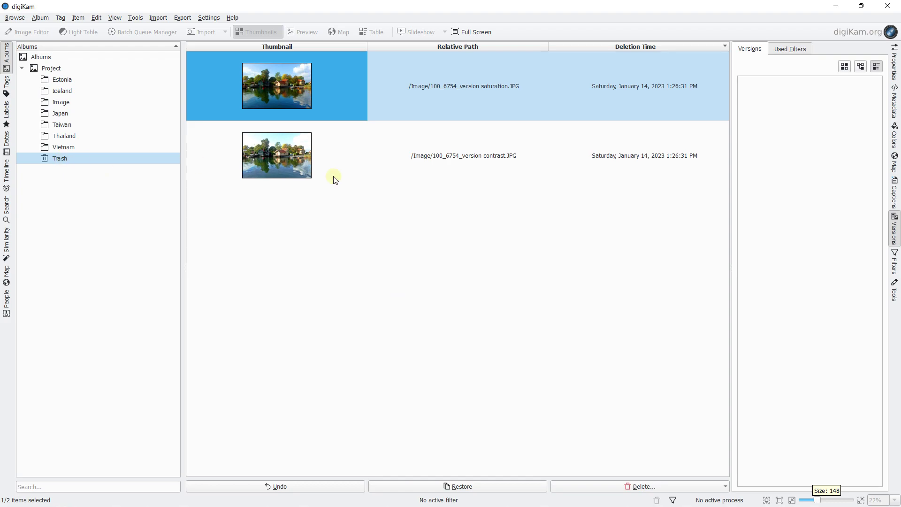
pyautogui.click(635, 486)
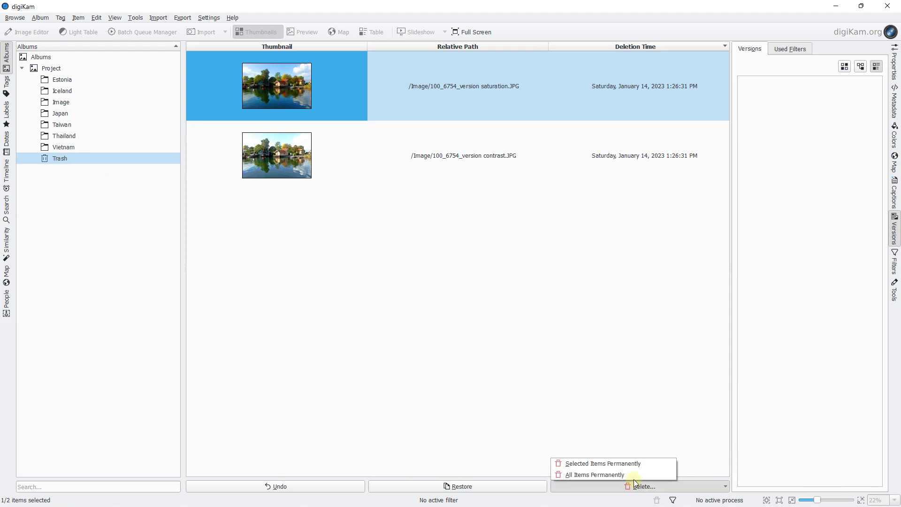
pyautogui.click(621, 475)
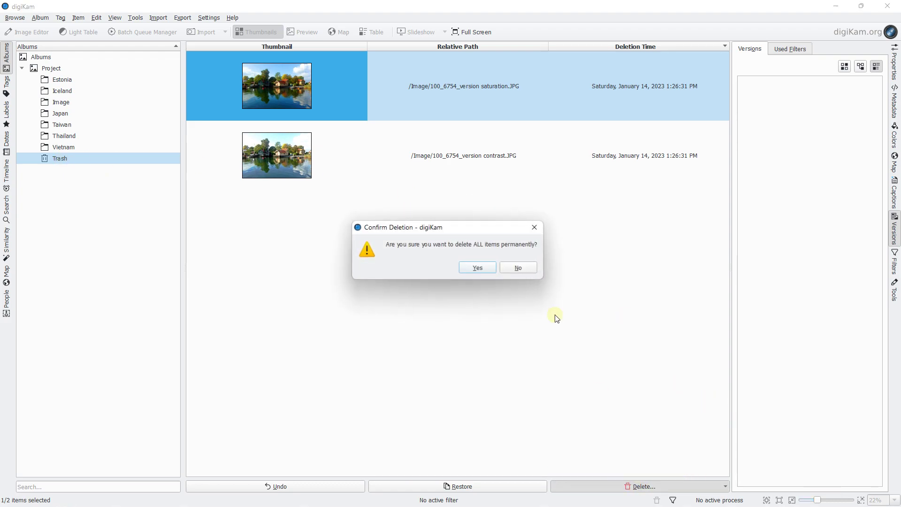
pyautogui.click(482, 268)
# - Return to the Image album and hide the version history sidebar
pyautogui.click(71, 102)
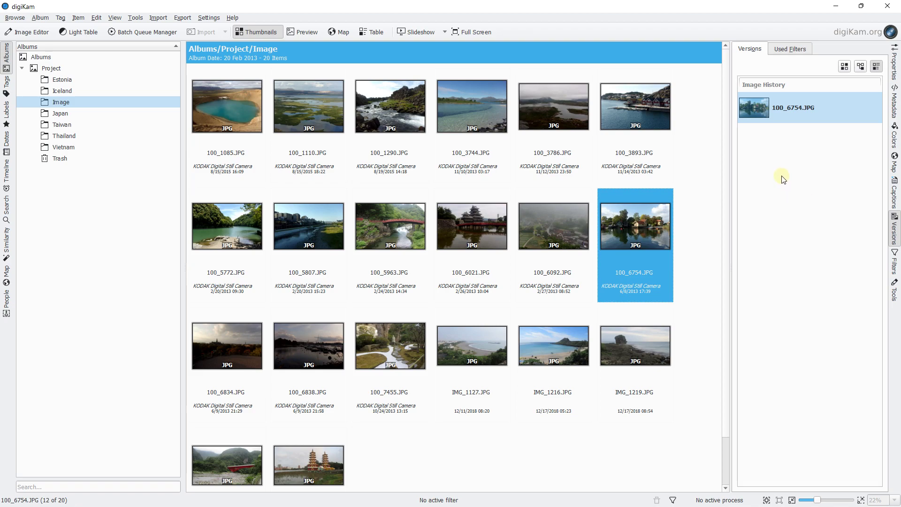
pyautogui.click(894, 230)
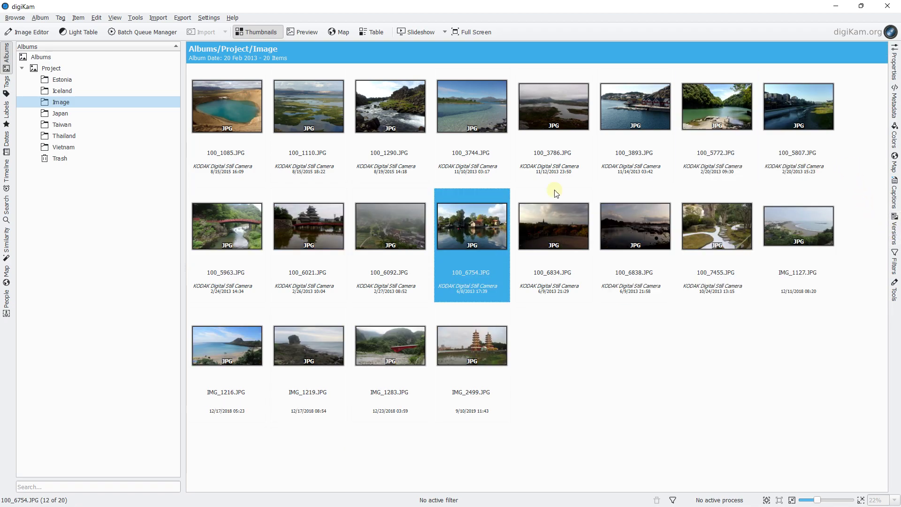
pyautogui.click(99, 225)
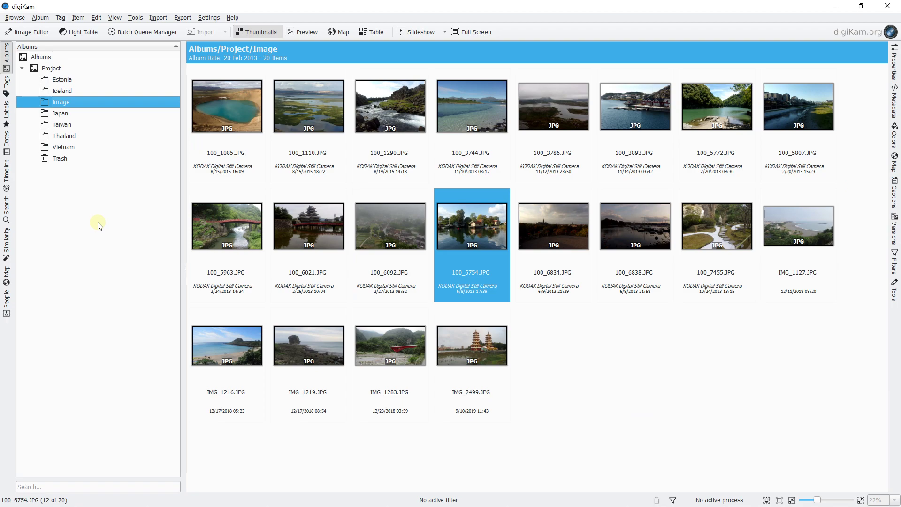